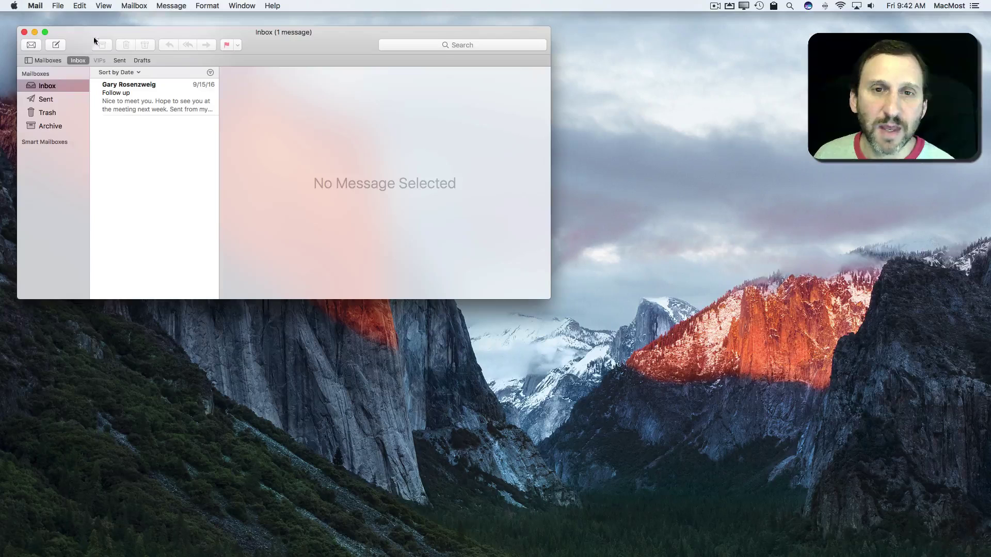
- Browse the New messages sound list in Mail's General preferences, leaving the sound unchanged
click(35, 6)
click(44, 34)
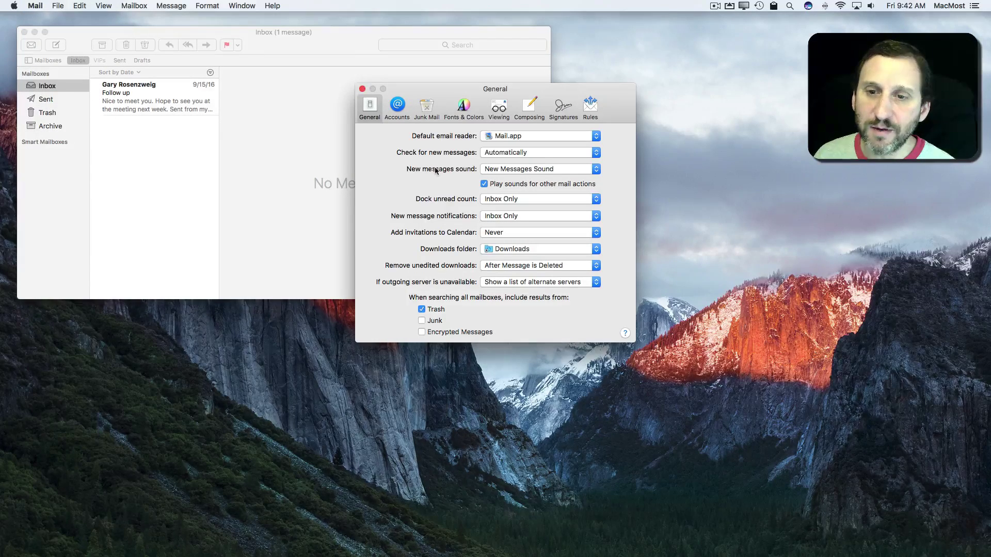
click(511, 171)
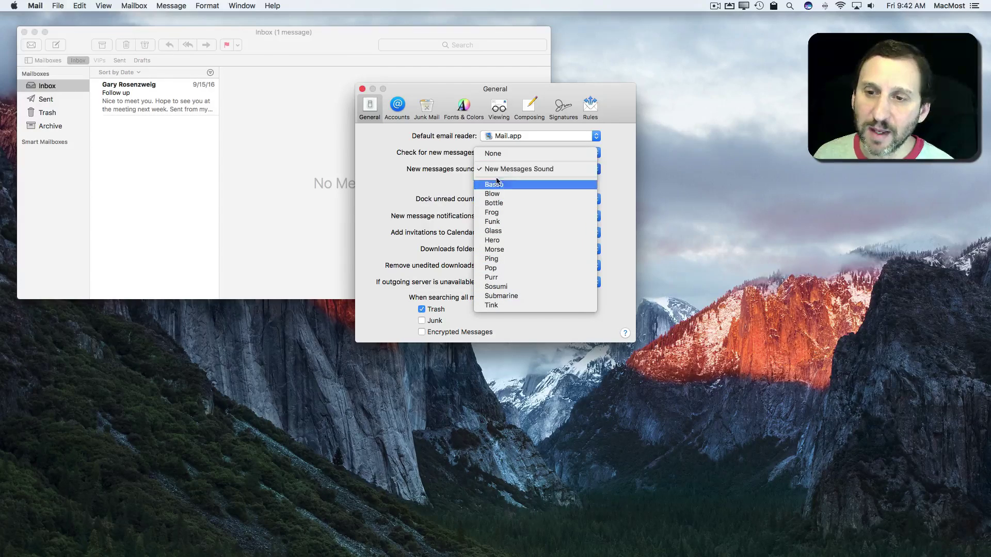
click(378, 137)
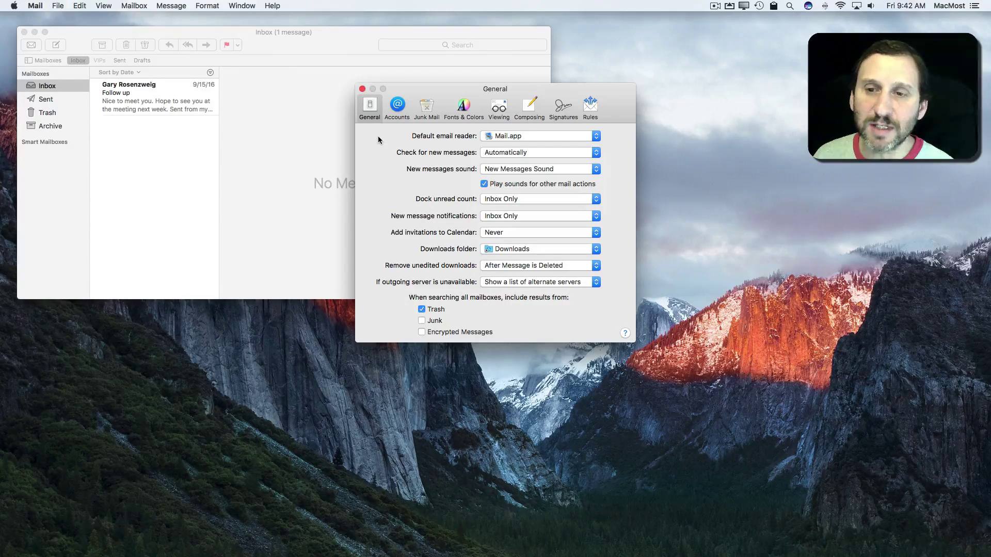
- Show System Preferences' Sound alert list, switching briefly back to Mail's preferences
click(13, 6)
click(28, 36)
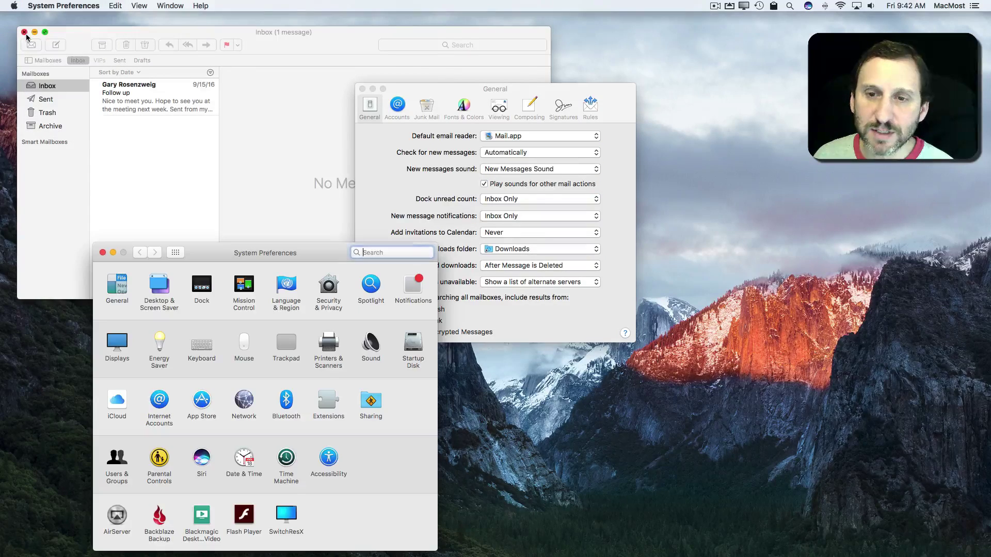
click(371, 346)
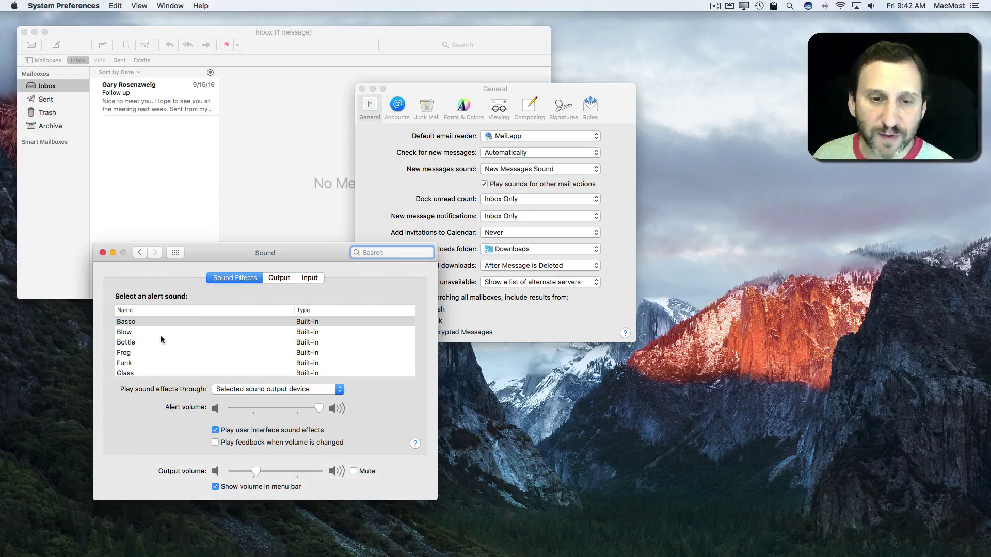
scroll(149, 359, down, 3)
scroll(150, 359, down, 2)
scroll(149, 360, up, 5)
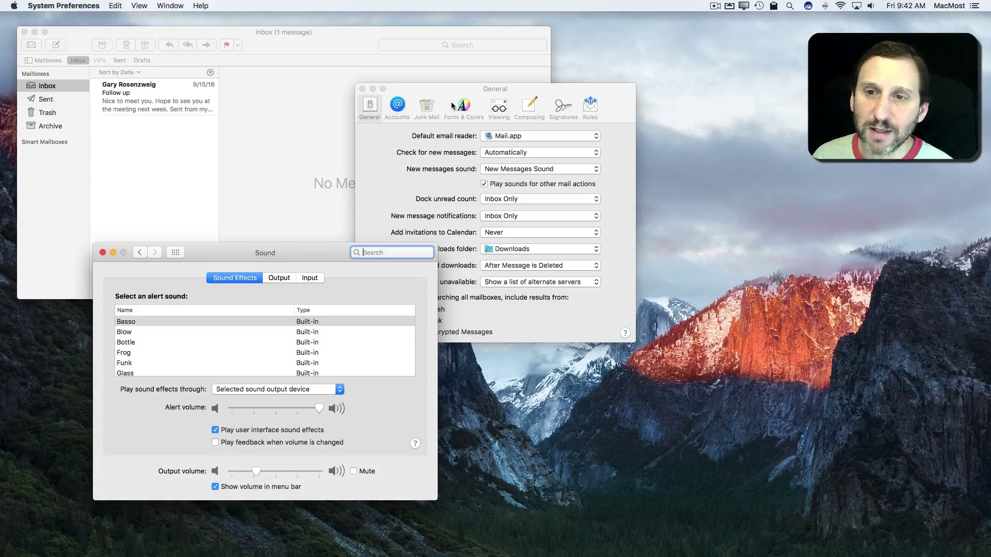
click(443, 96)
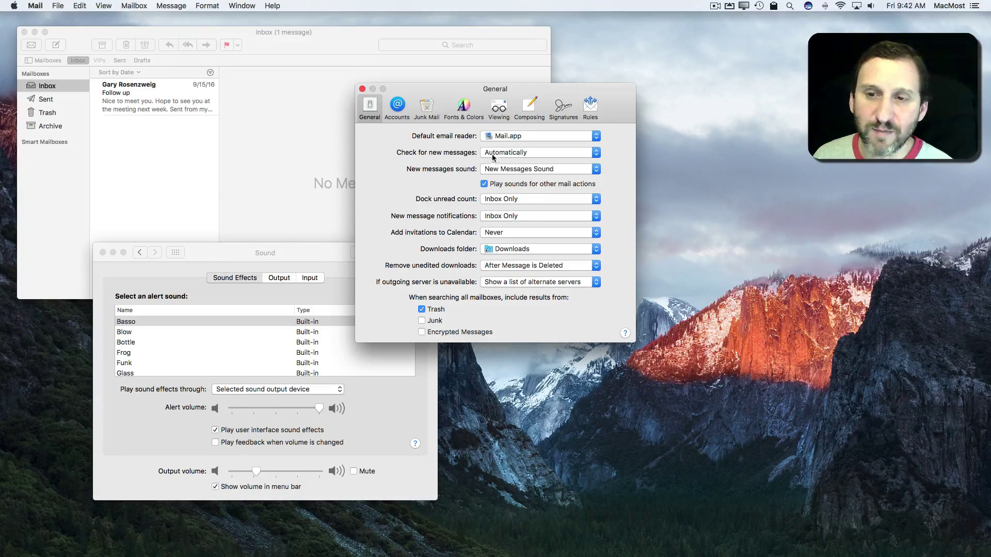
click(172, 287)
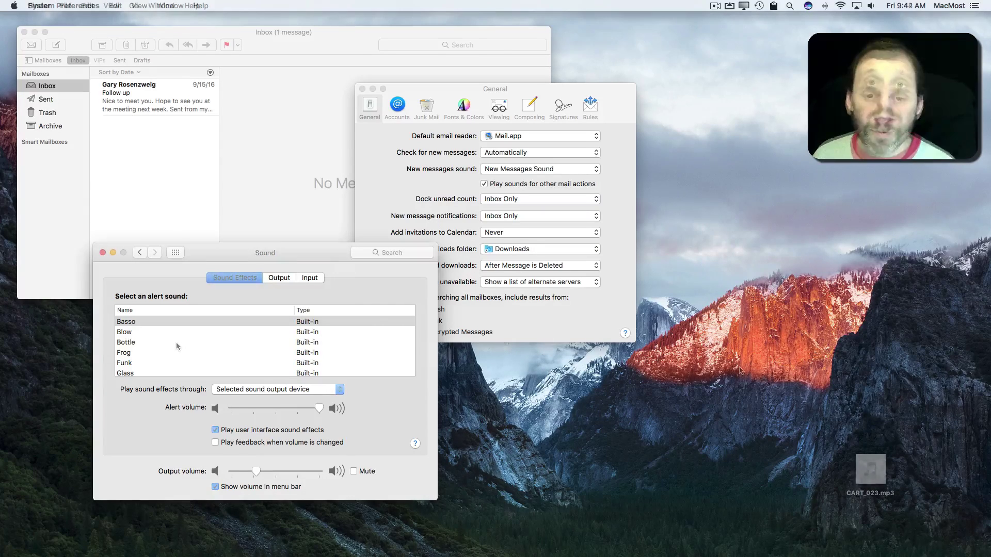
- Select and preview the CART_023.mp3 file on the desktop
click(871, 472)
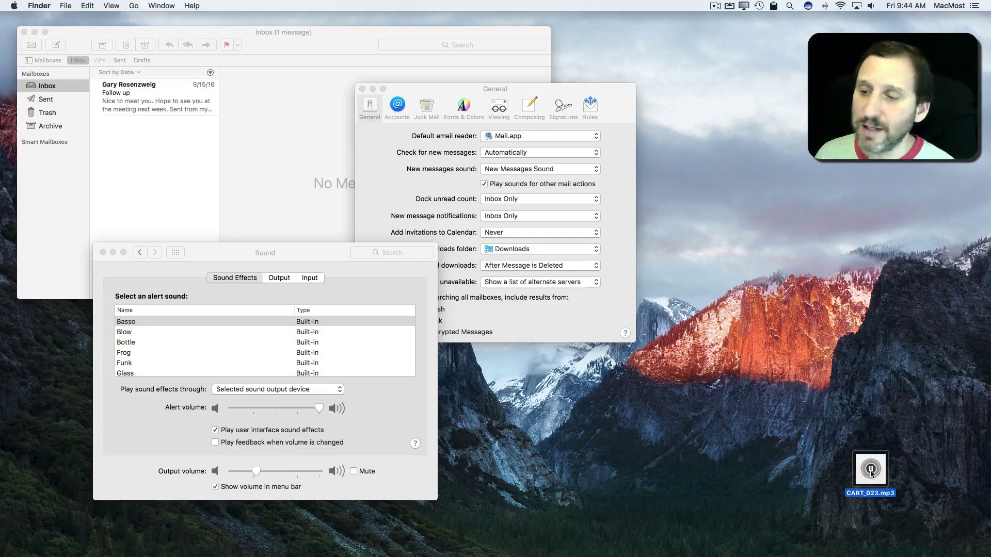
click(871, 471)
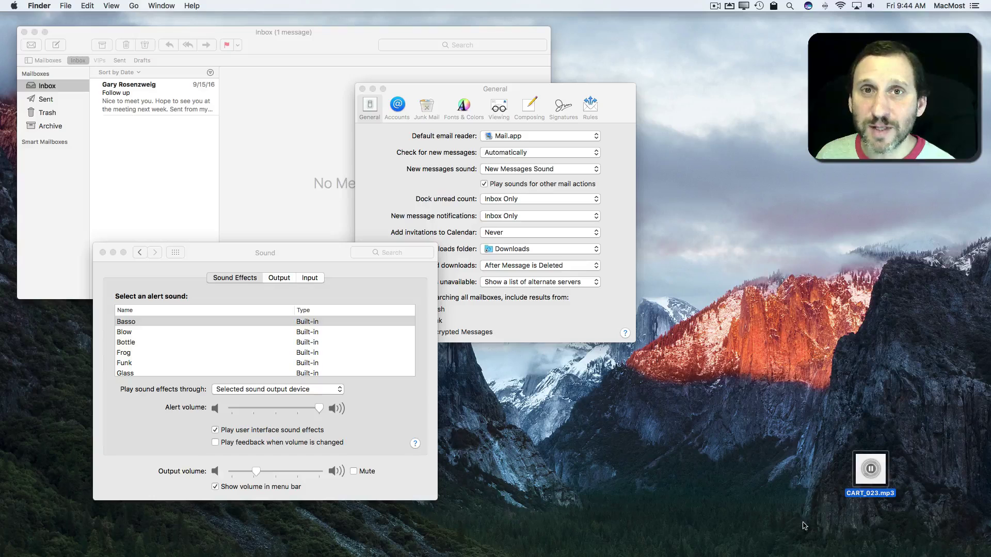
- Import CART_023.mp3 into iTunes via the Dock icon, keeping the Music library shown
mouse_move(860, 480)
mouse_down()
mouse_move(768, 555)
mouse_move(680, 536)
mouse_up()
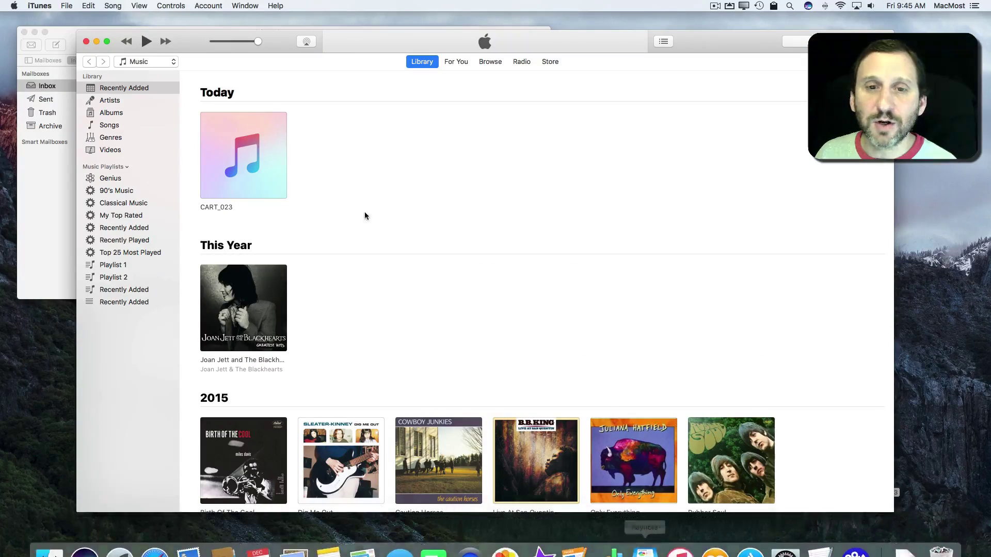
click(139, 62)
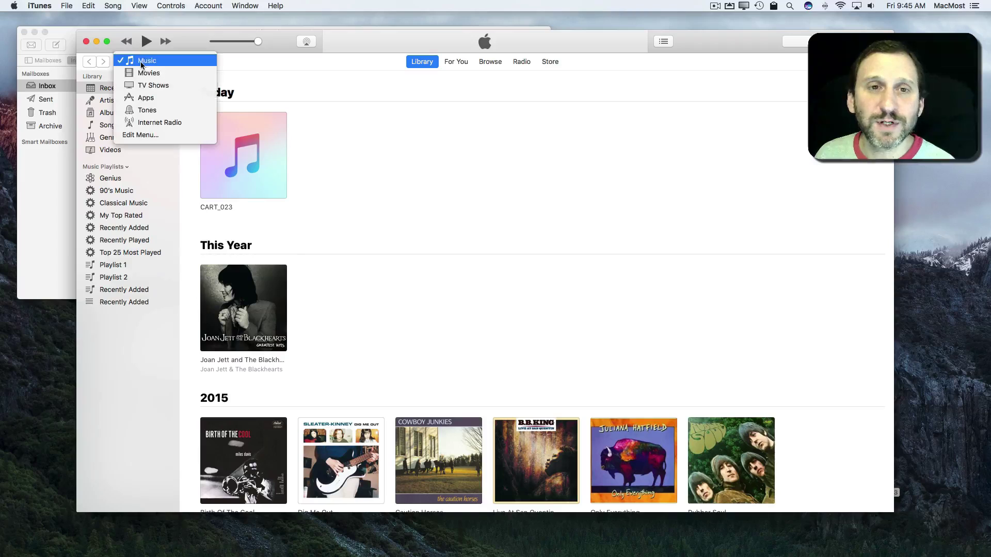
click(252, 66)
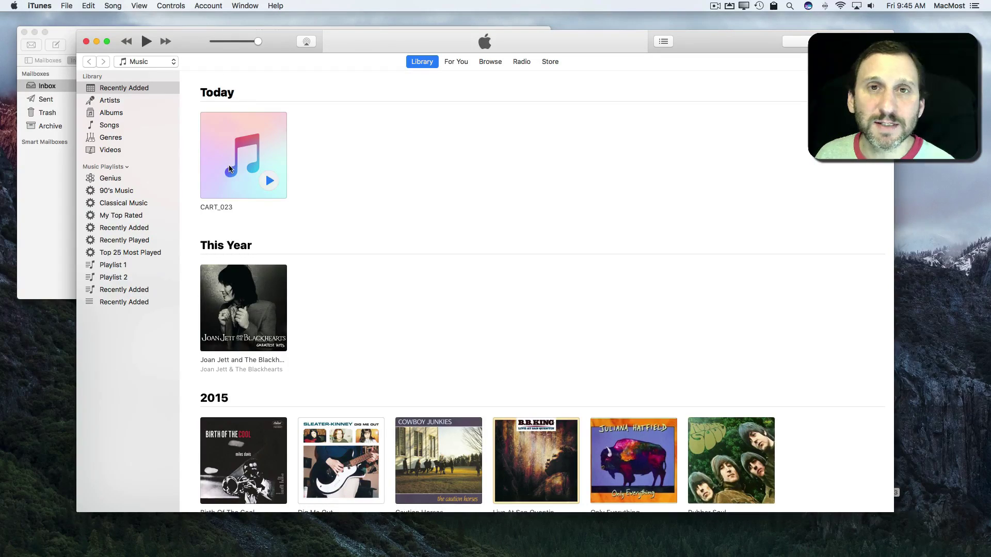
- Keep AIFF Encoder as the iTunes import encoder and close the preferences
click(40, 5)
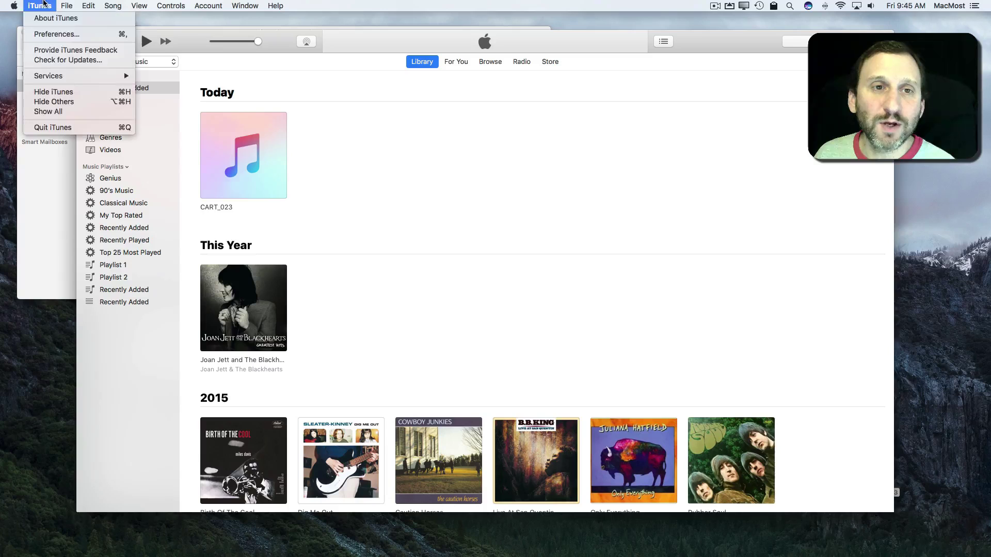
click(51, 35)
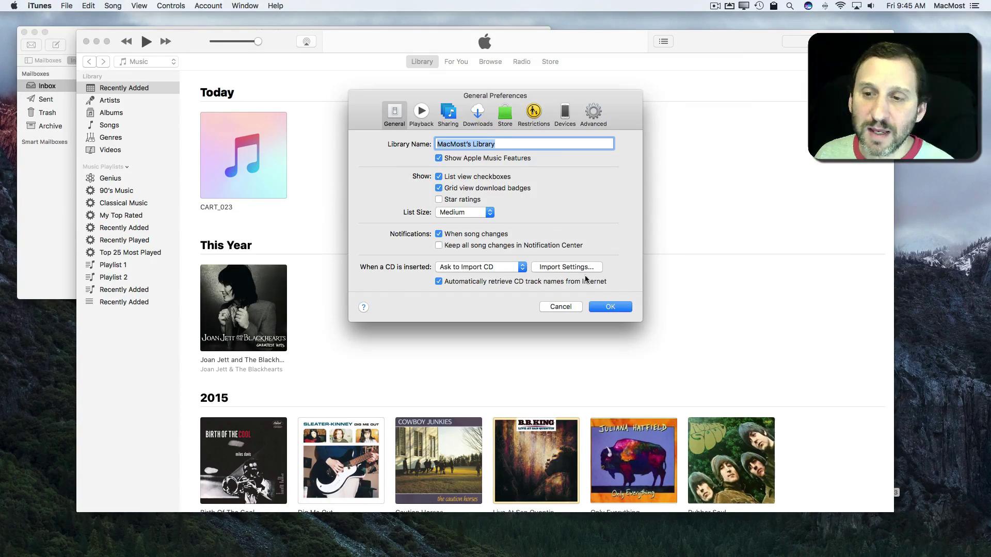
click(570, 268)
click(461, 130)
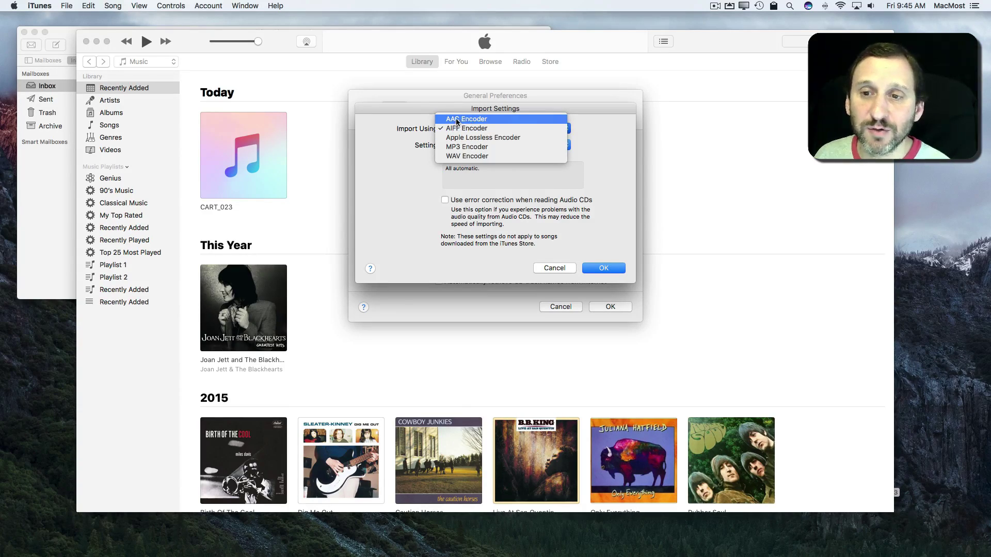
click(457, 129)
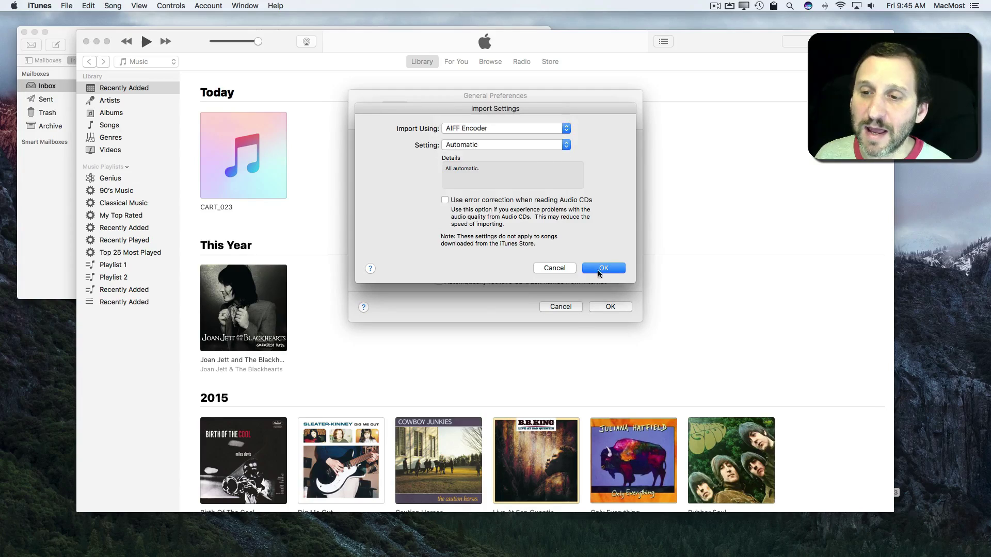
click(602, 269)
click(610, 306)
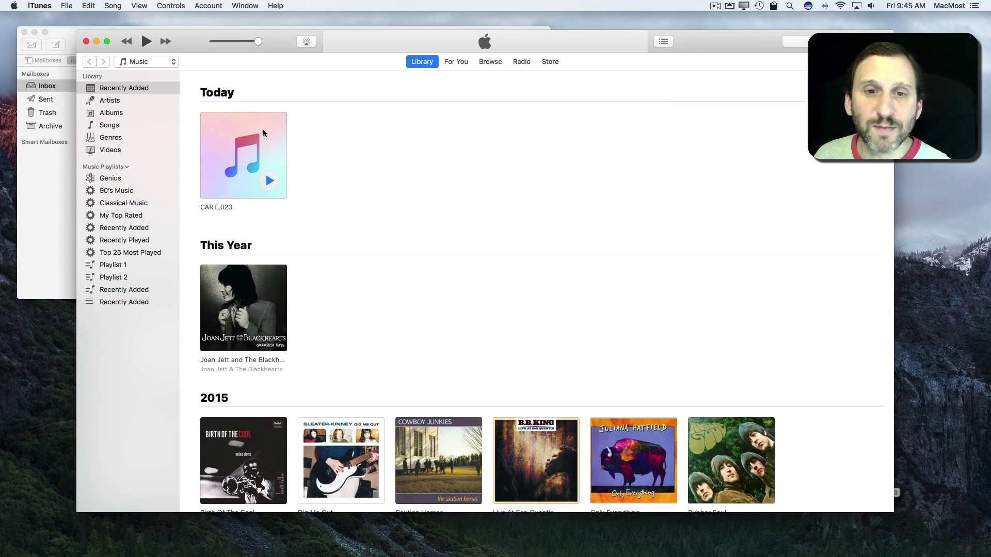
- Convert the CART_023 item under Today into an AIFF version
click(224, 133)
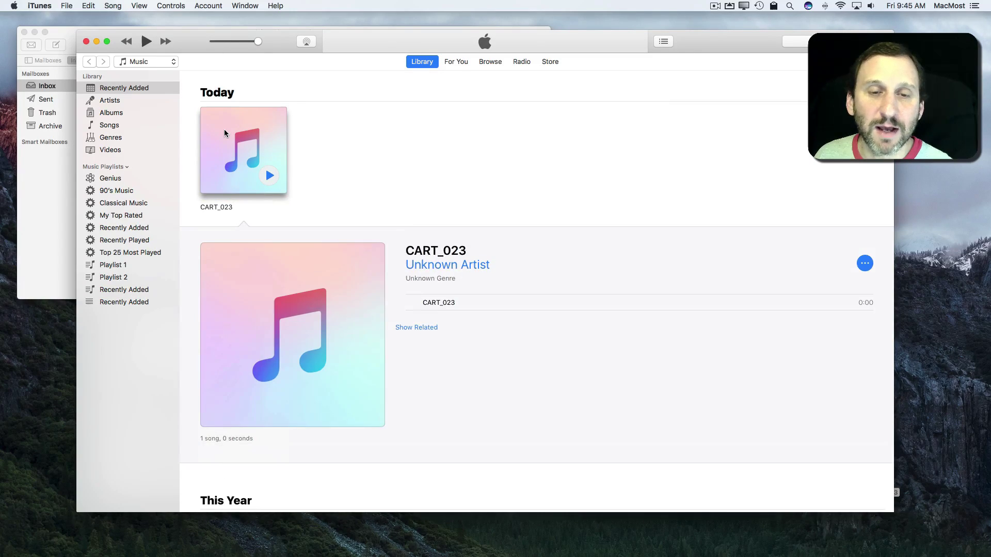
click(67, 6)
mouse_move(81, 145)
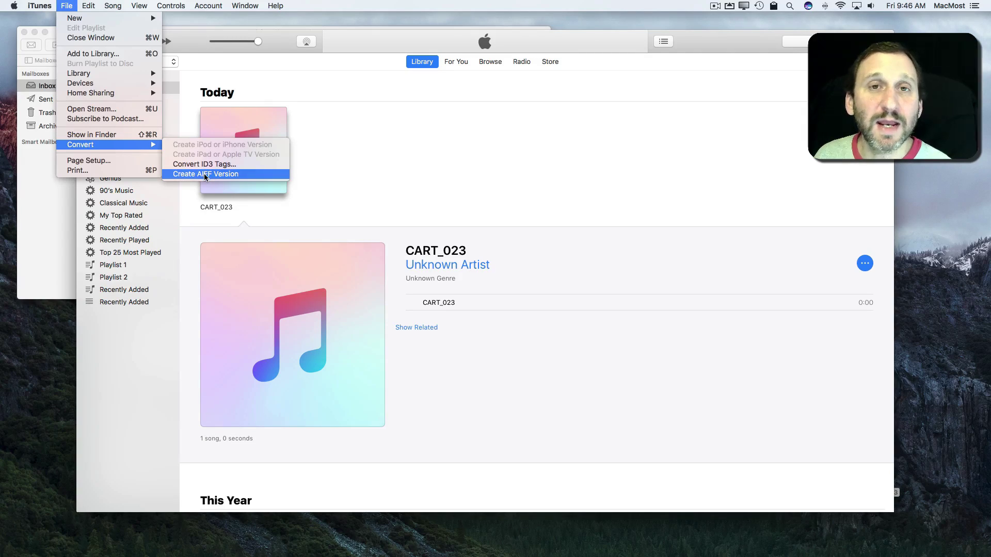
click(205, 175)
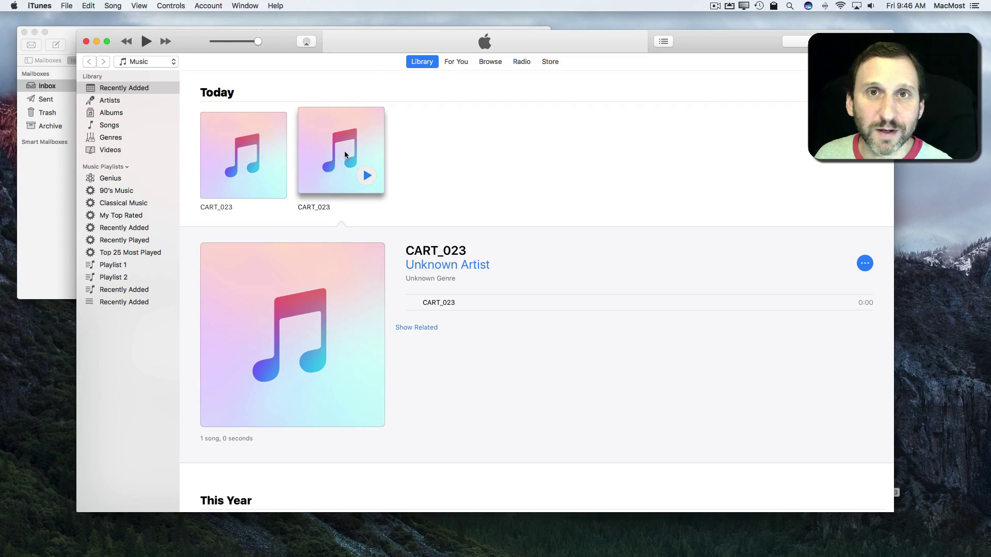
- Reveal CART_023.aif in Finder from iTunes and drag it onto the desktop
right_click(214, 131)
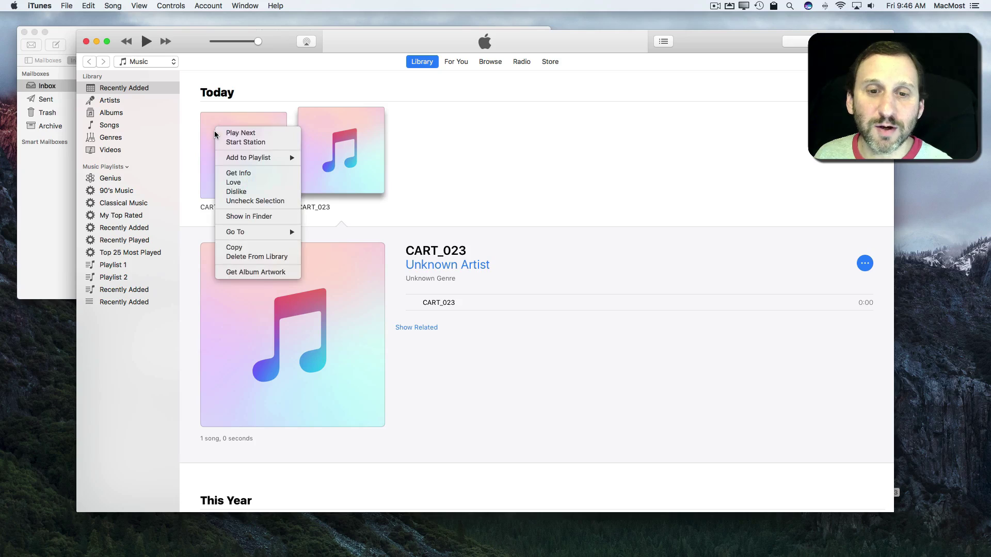
click(239, 216)
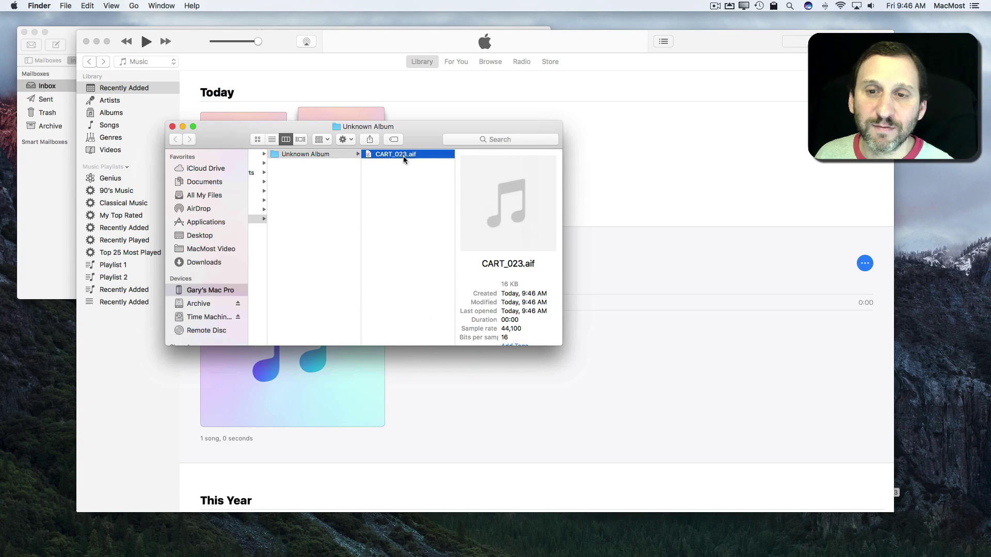
drag(404, 160, 942, 457)
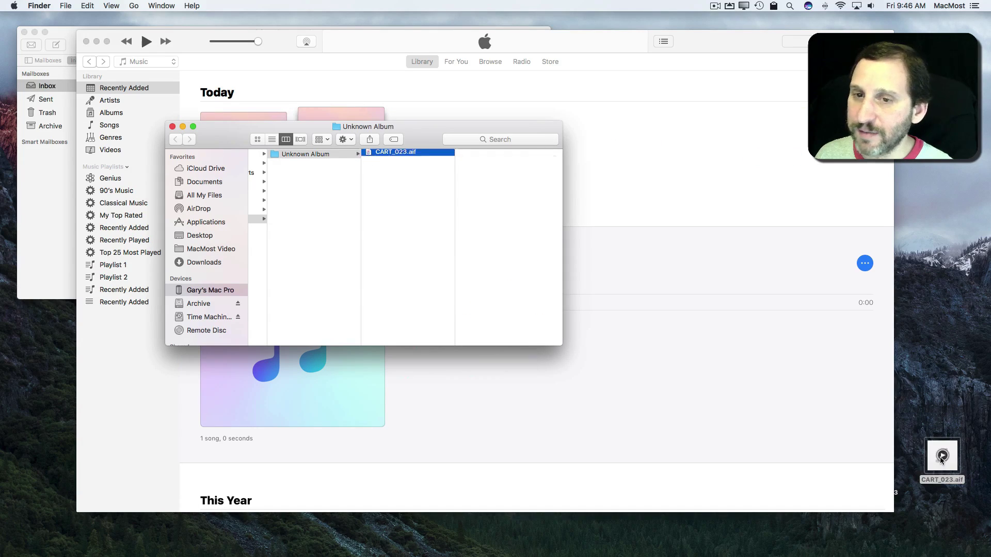
- Close the Finder window and delete both CART_023 songs from the iTunes library
click(173, 126)
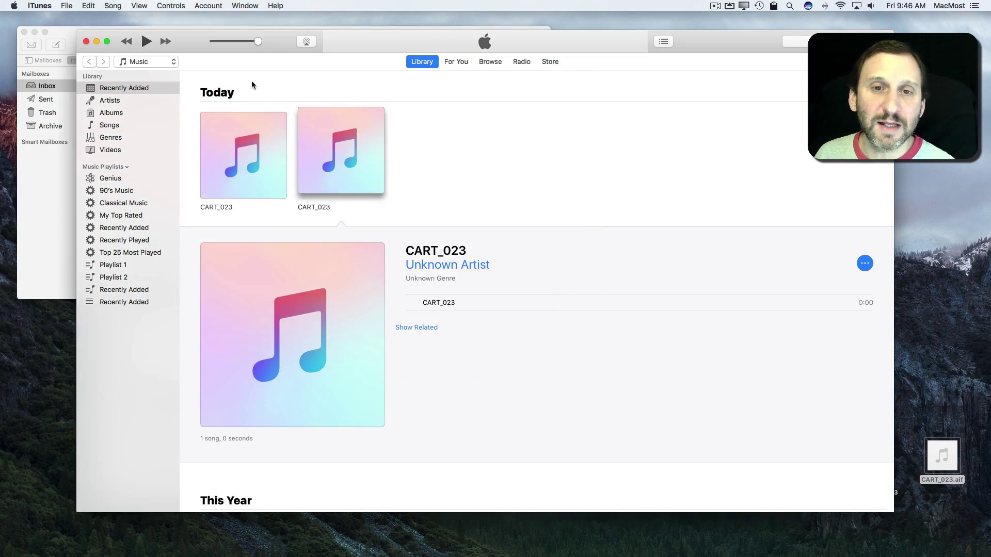
right_click(252, 134)
click(279, 264)
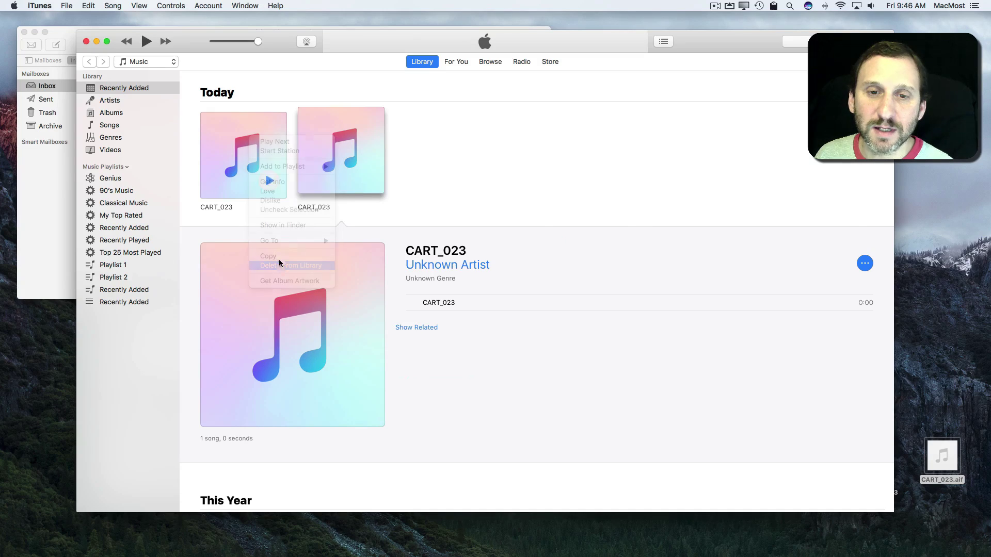
click(582, 215)
right_click(220, 152)
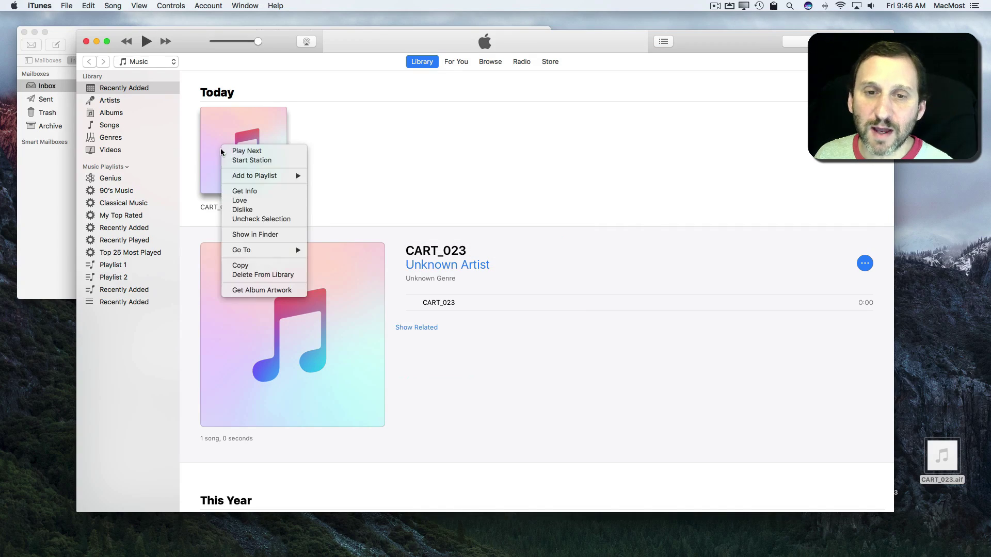
click(266, 275)
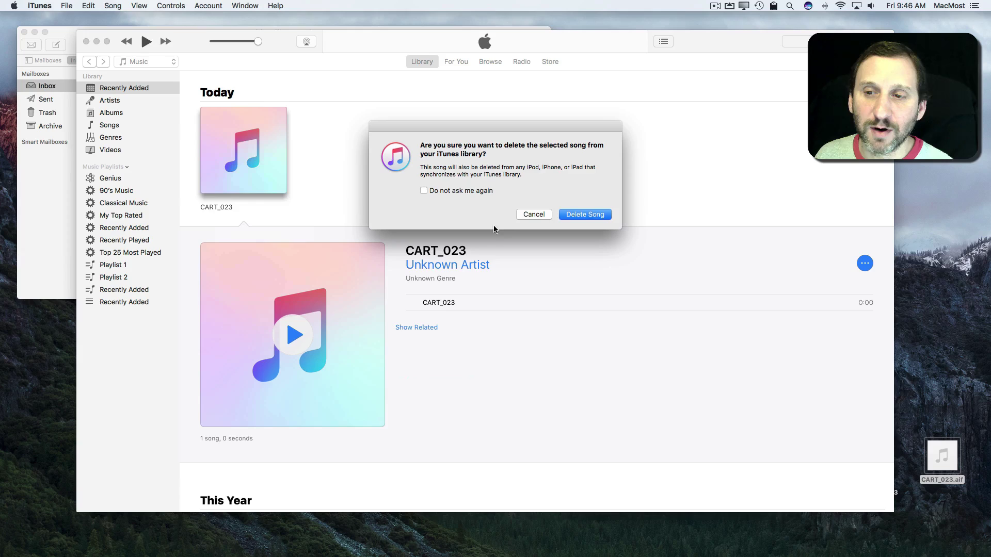
click(589, 215)
- Set the iTunes import encoder to AAC Encoder, then hide iTunes with Cmd+H
click(41, 5)
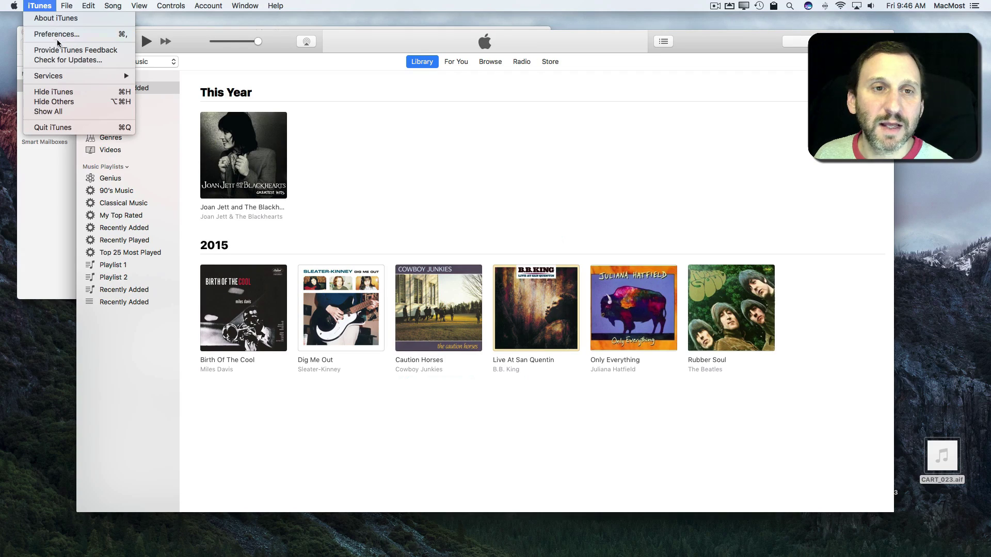
click(58, 36)
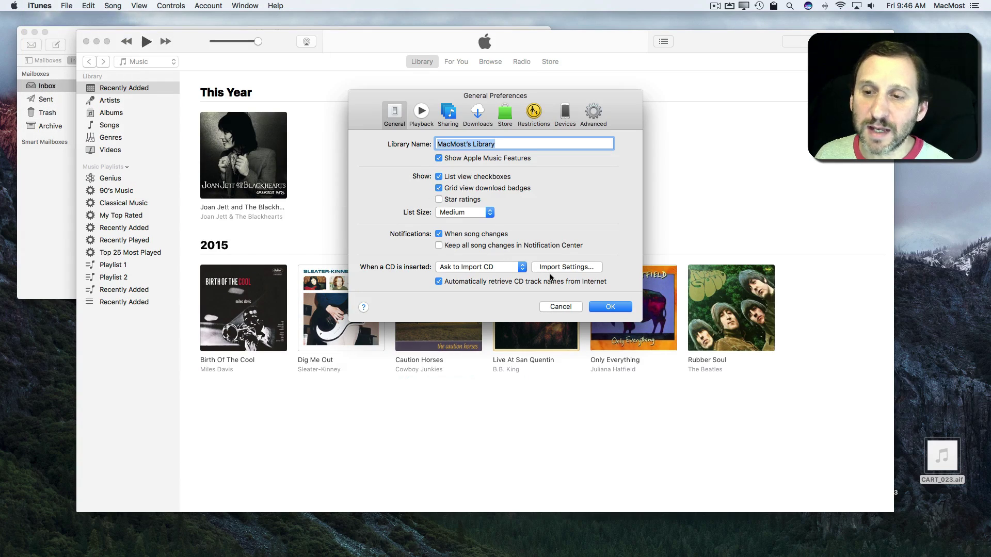
click(554, 268)
click(469, 137)
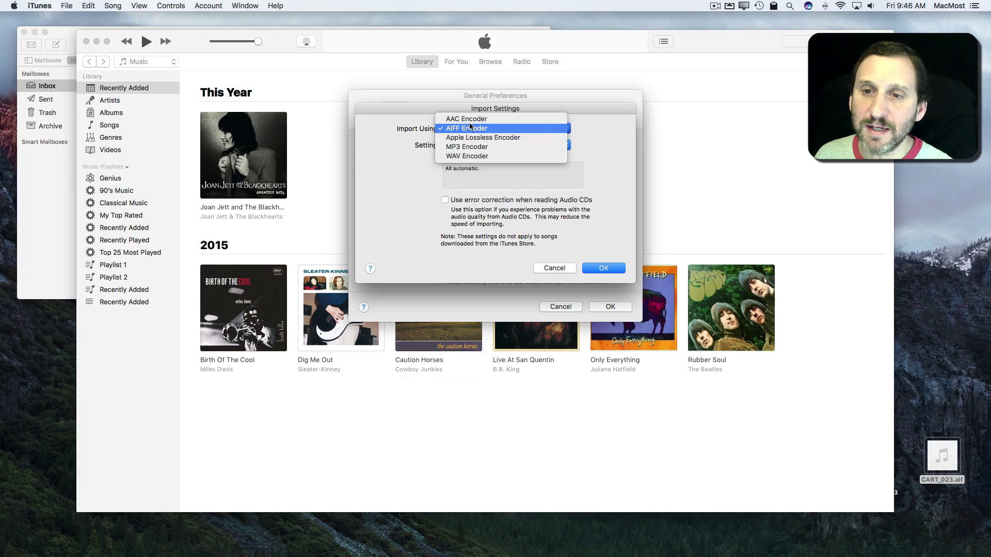
click(498, 119)
click(603, 269)
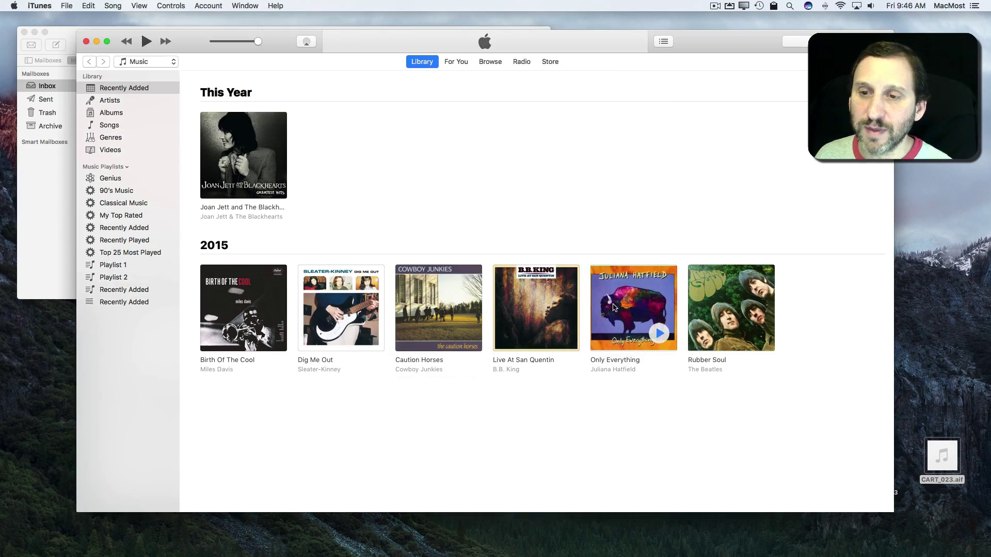
click(610, 305)
key(super+h)
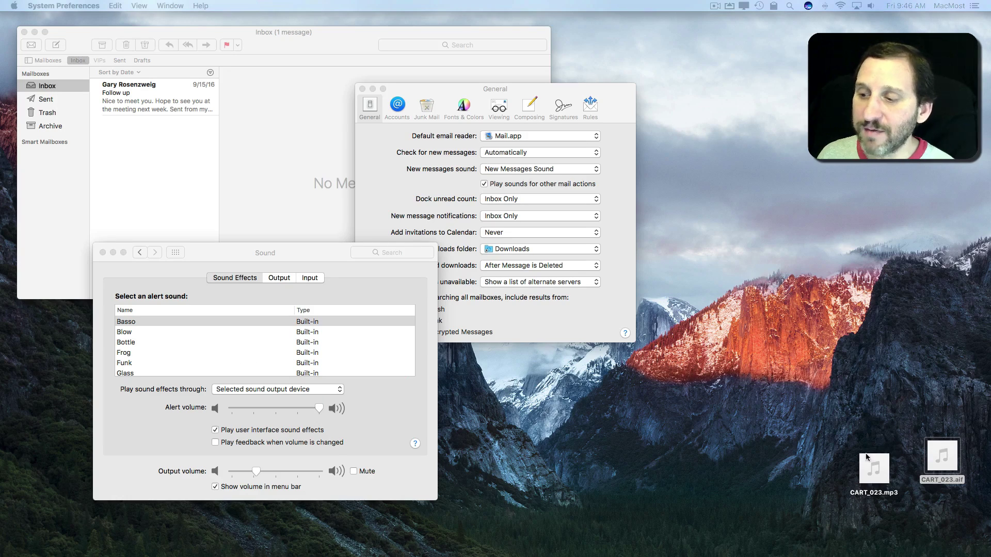
- Open the user Library folder from Finder's Go menu, holding Option to reveal it
click(942, 465)
click(676, 336)
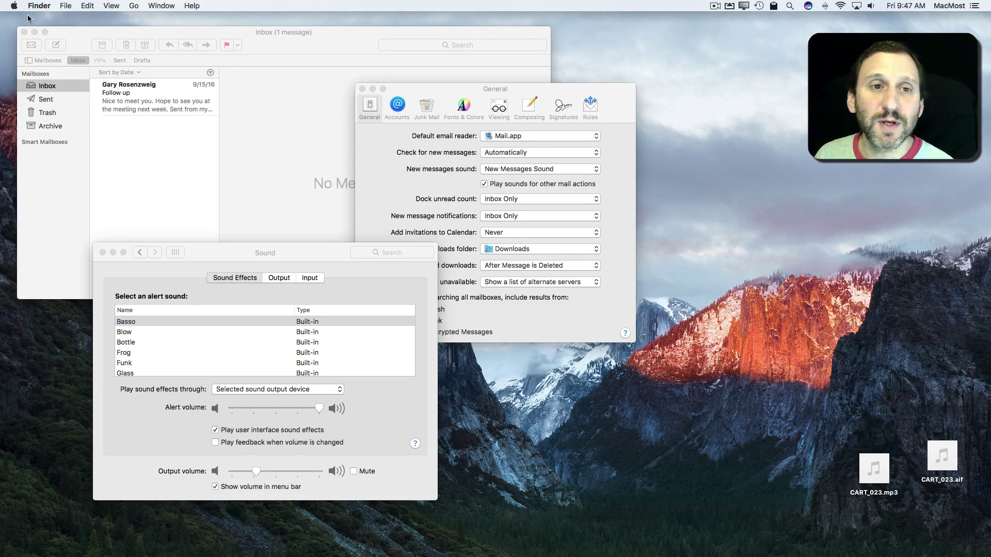
click(134, 5)
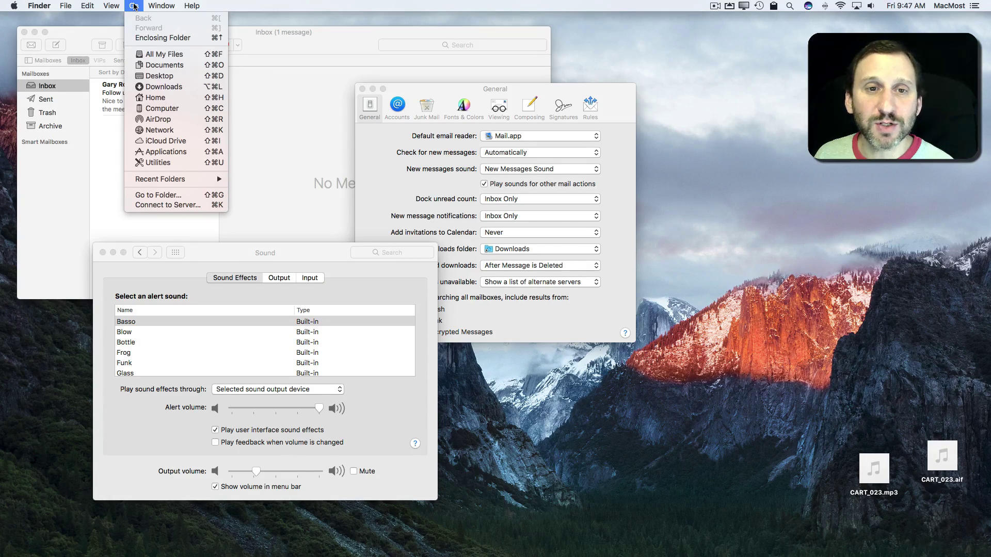
key(alt)
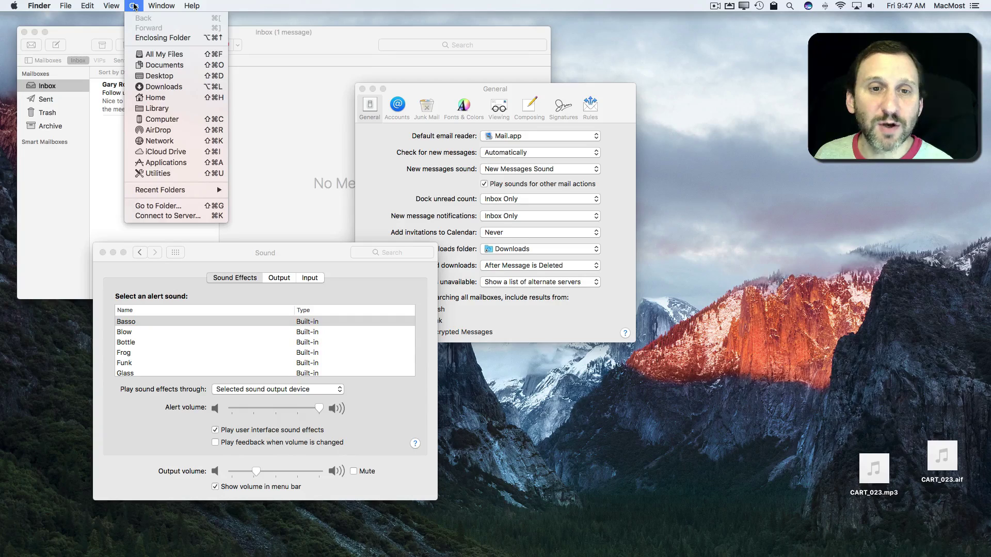
click(147, 110)
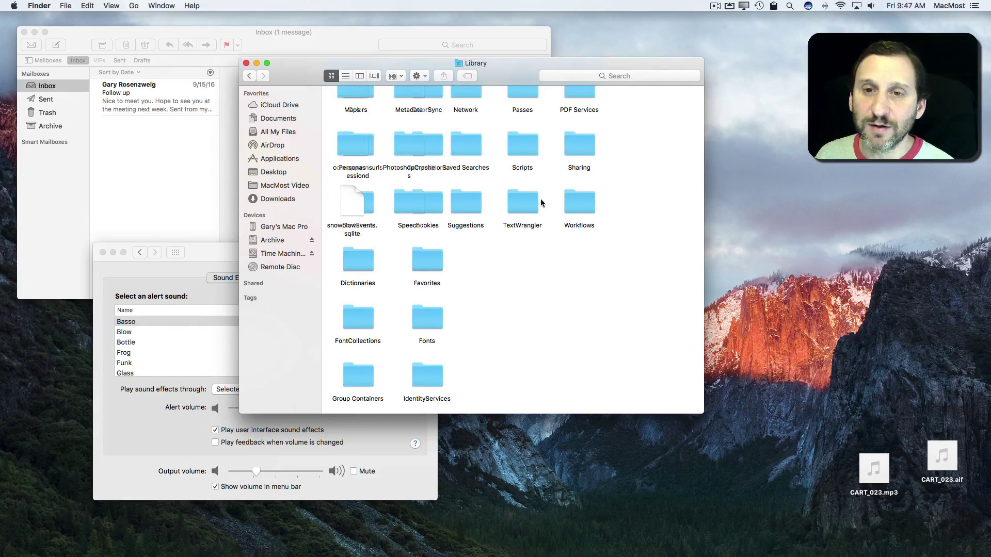
- Move CART_023.aif from the desktop into the user Library/Sounds folder, then return to Sound settings
click(361, 75)
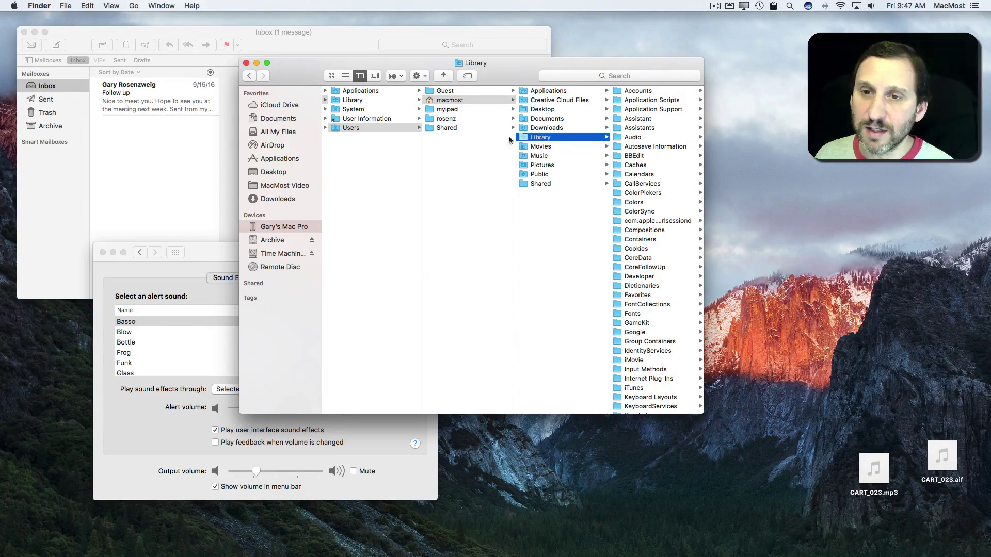
click(466, 101)
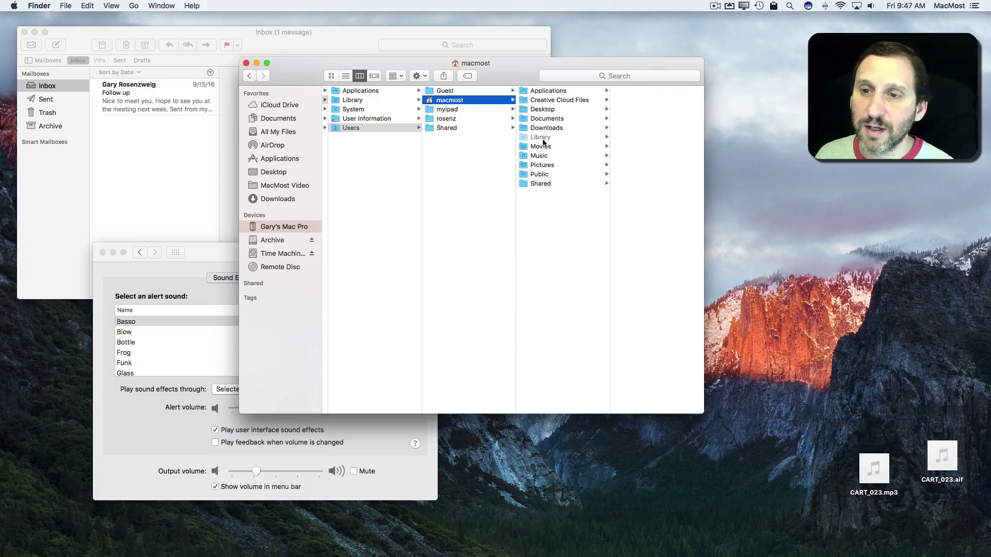
click(544, 137)
scroll(648, 371, down, 1)
scroll(647, 372, down, 3)
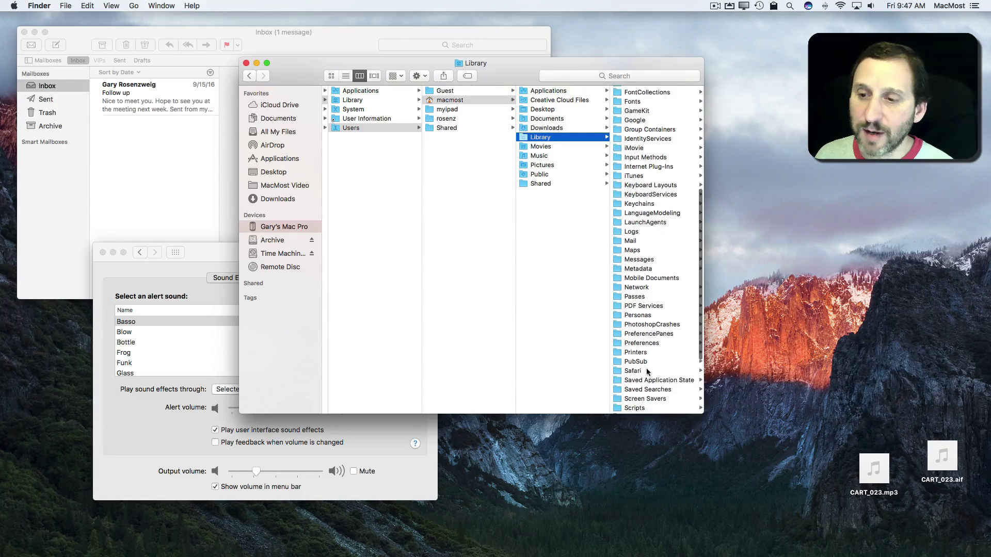
scroll(648, 372, down, 3)
scroll(647, 372, down, 3)
scroll(647, 373, down, 2)
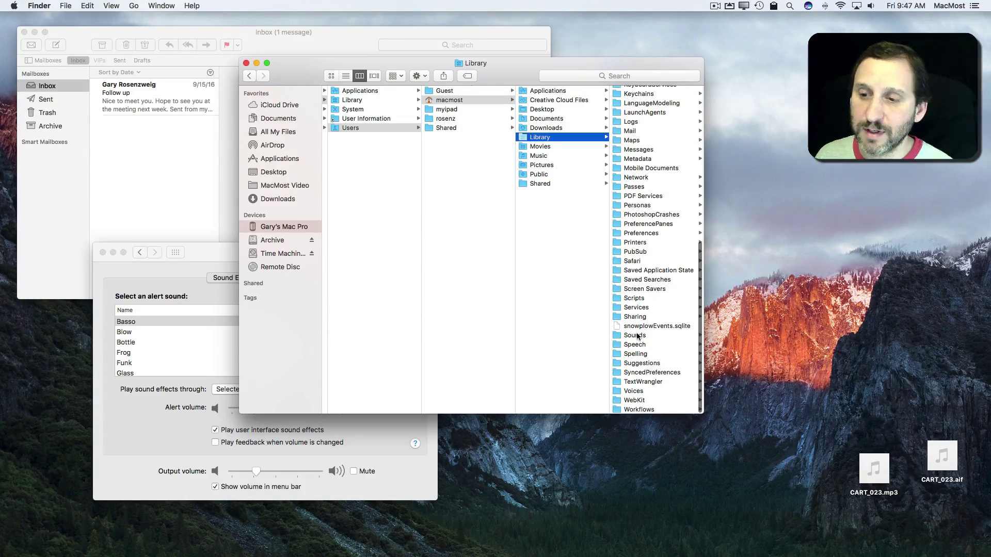
click(639, 336)
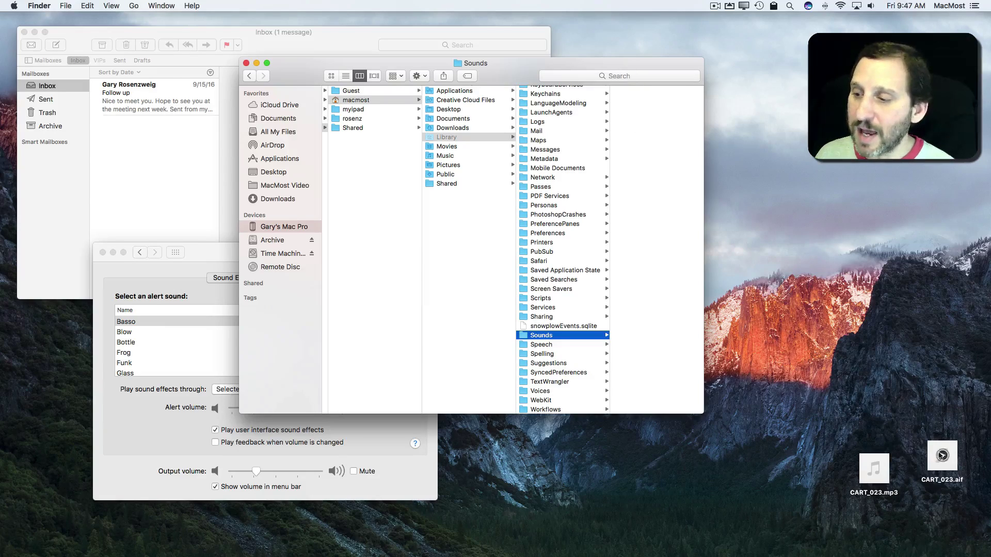
drag(942, 456, 655, 132)
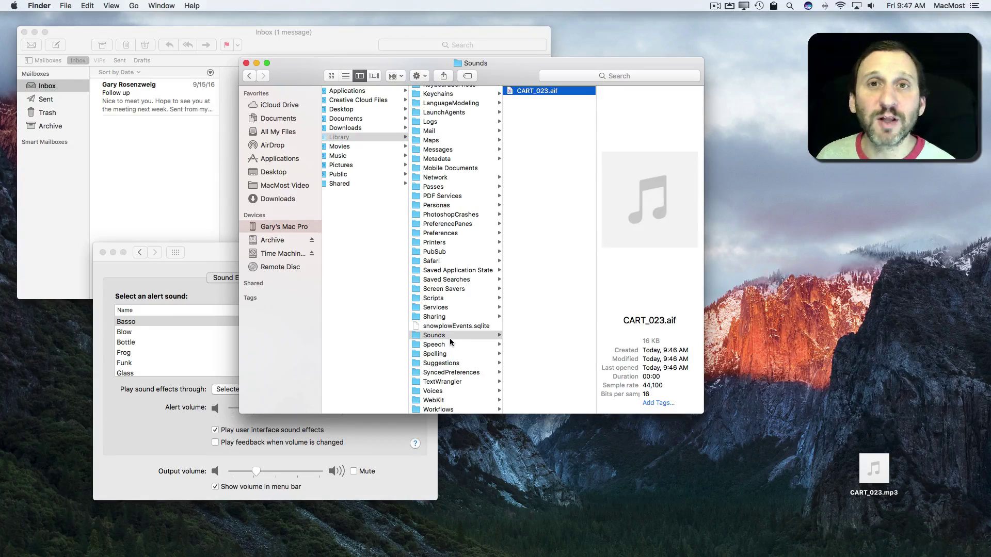
click(198, 249)
scroll(166, 357, down, 5)
scroll(166, 357, up, 5)
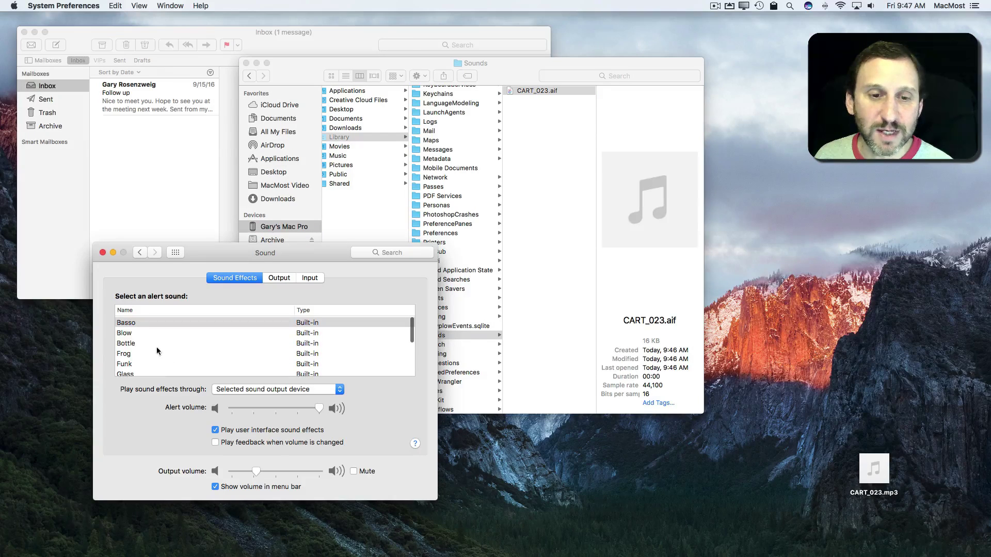
scroll(129, 363, down, 3)
scroll(275, 341, down, 3)
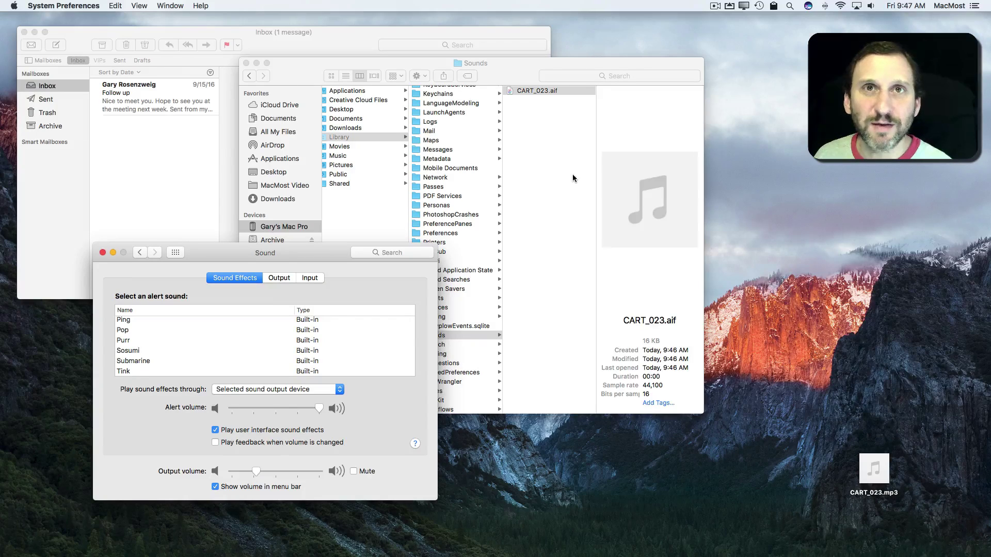
- Rename CART_023.aif in Library/Sounds to Slip.aif and return to the Sound settings window
click(521, 78)
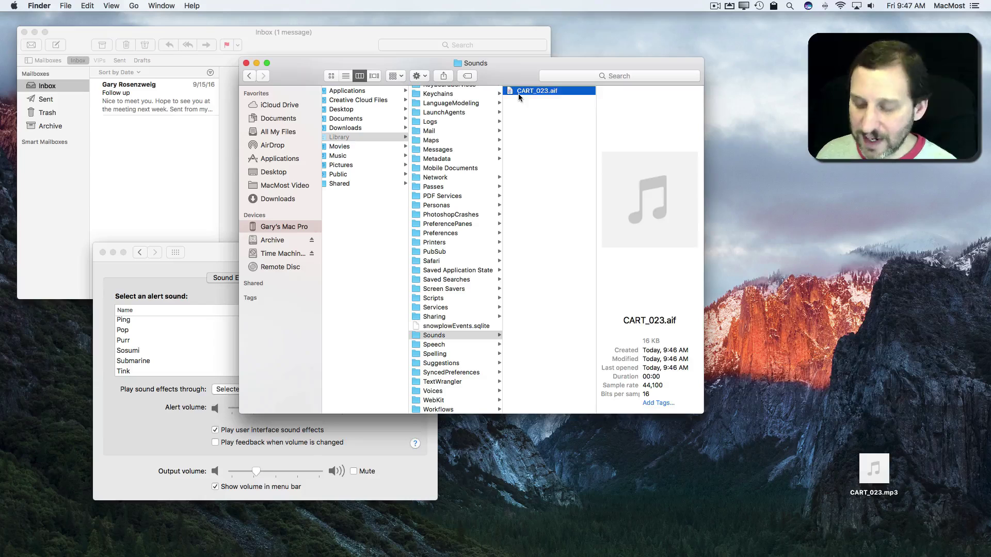
key(Return)
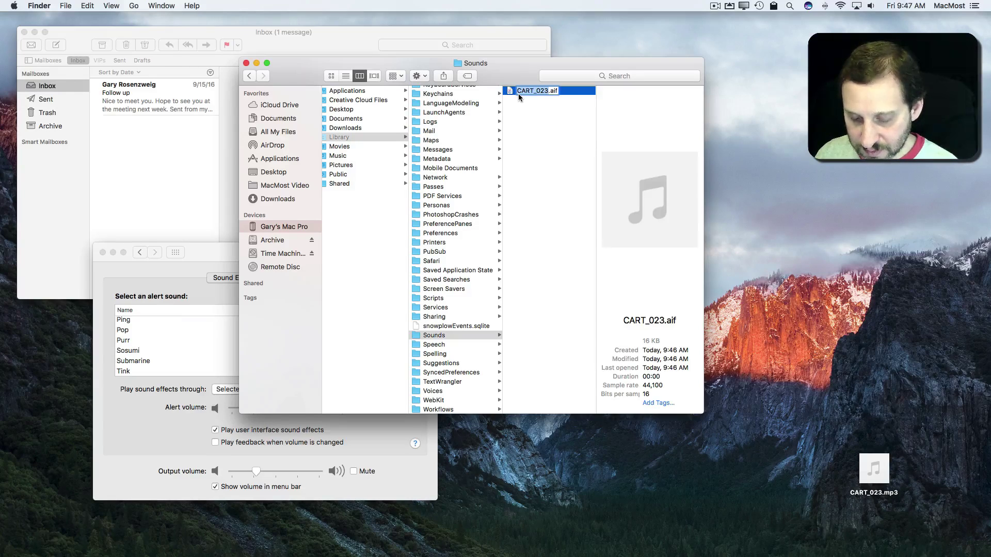
text(Slip)
key(Return)
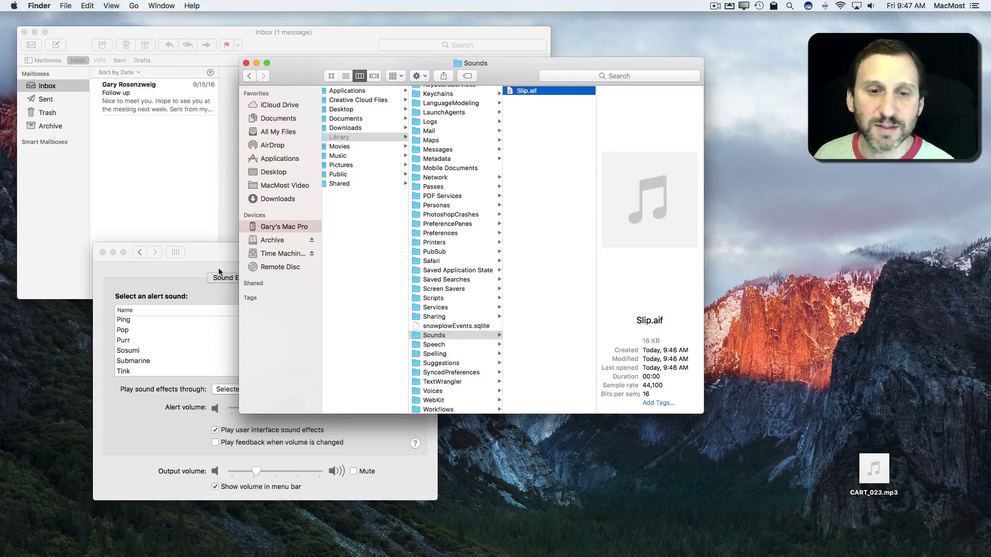
click(209, 254)
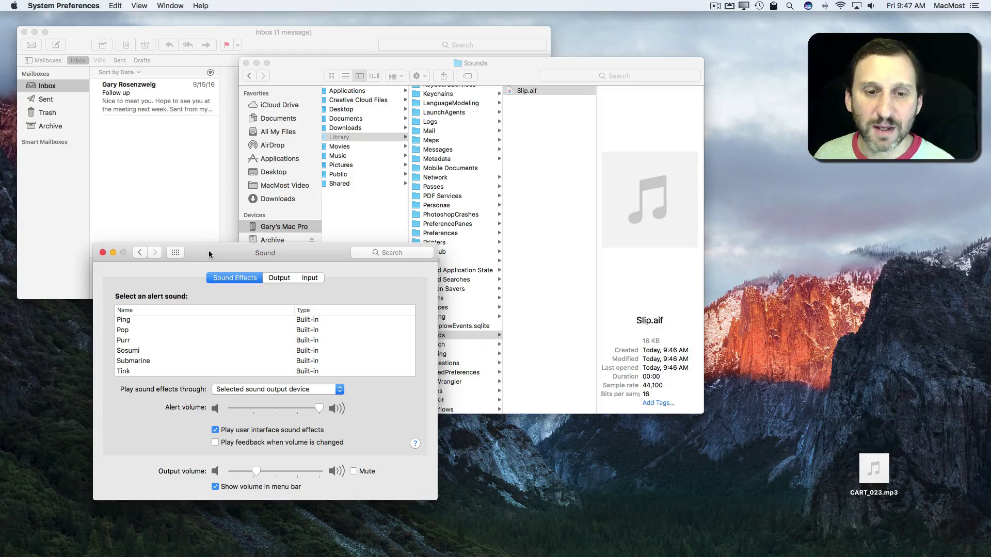
scroll(219, 351, up, 3)
scroll(219, 351, down, 2)
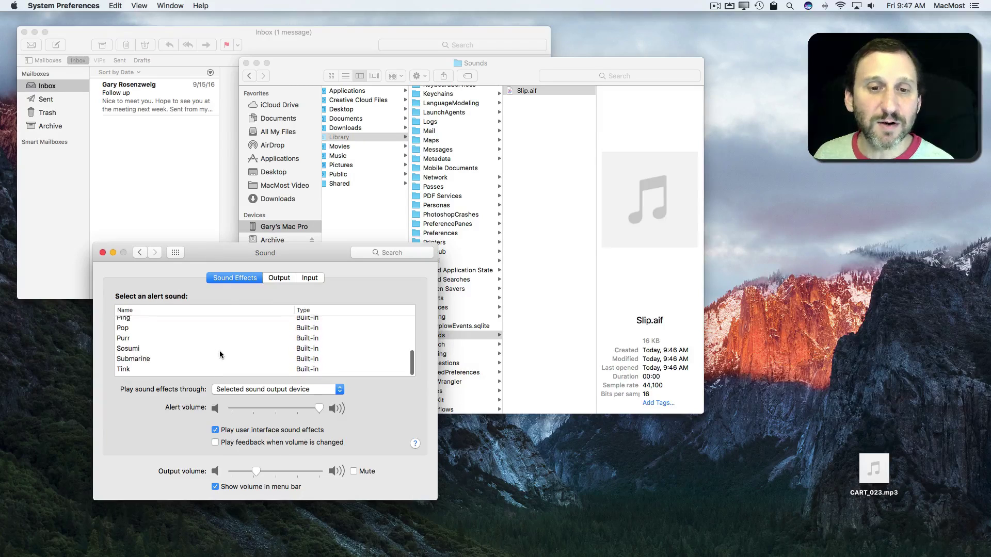
scroll(219, 351, down, 1)
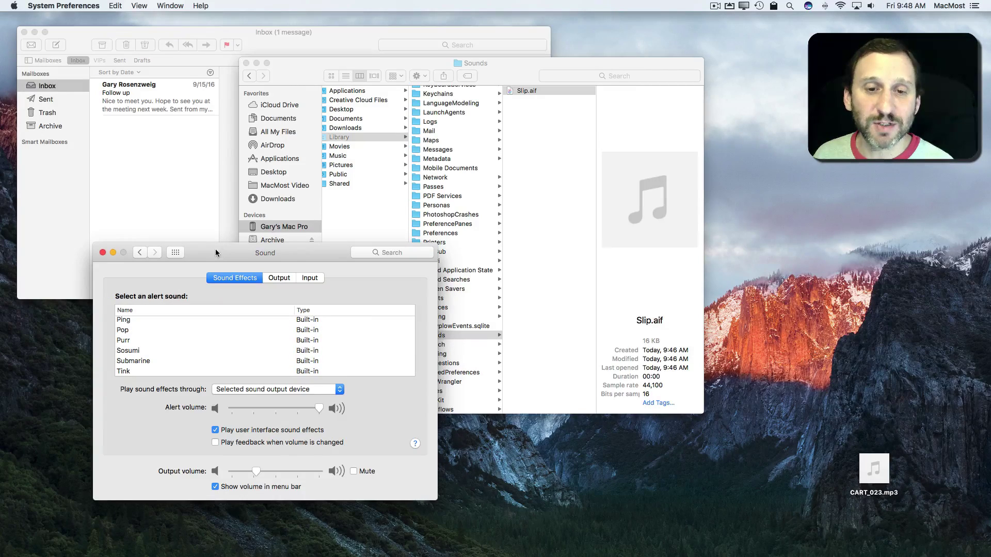
- Relaunch System Preferences into Sound, preview the custom Slip alert, then reselect Basso
key(super+q)
click(14, 6)
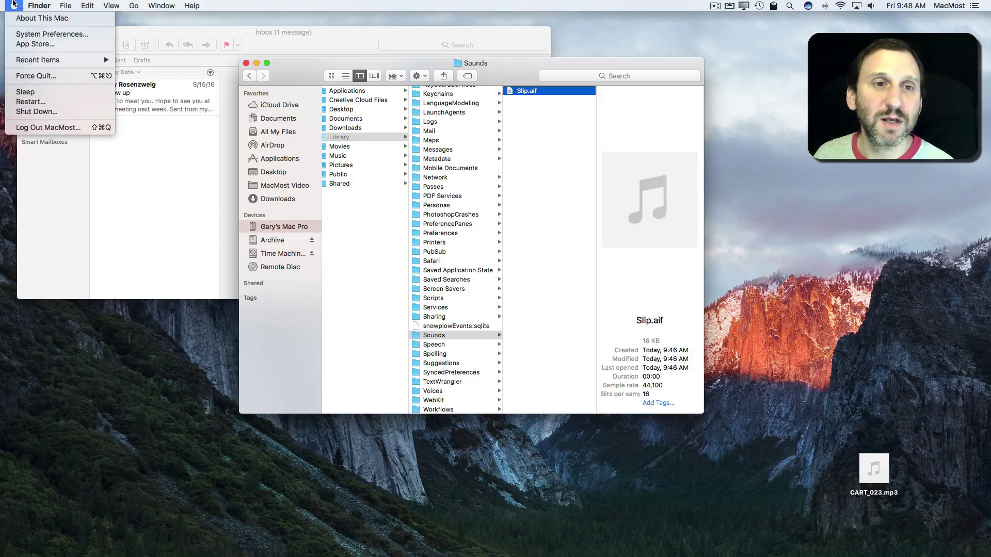
click(48, 35)
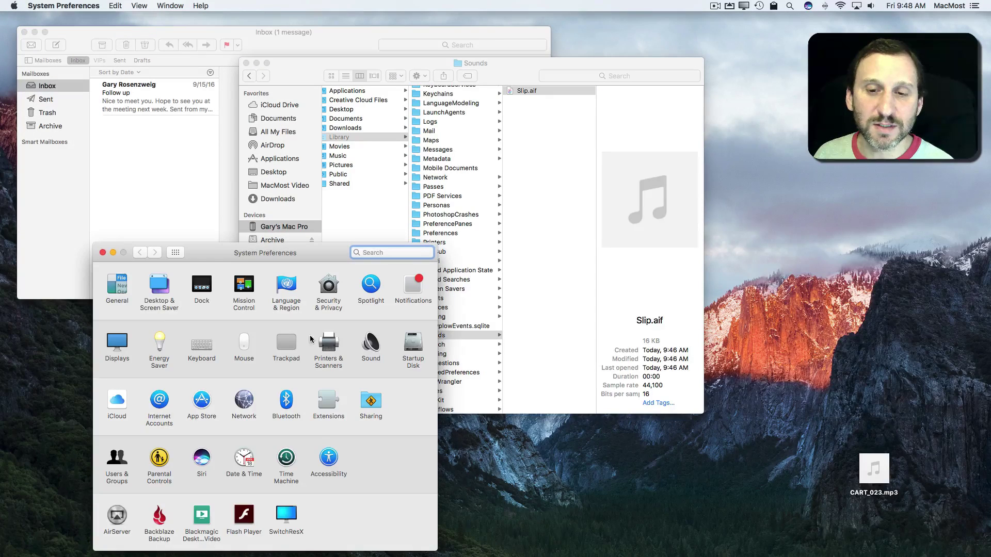
click(372, 344)
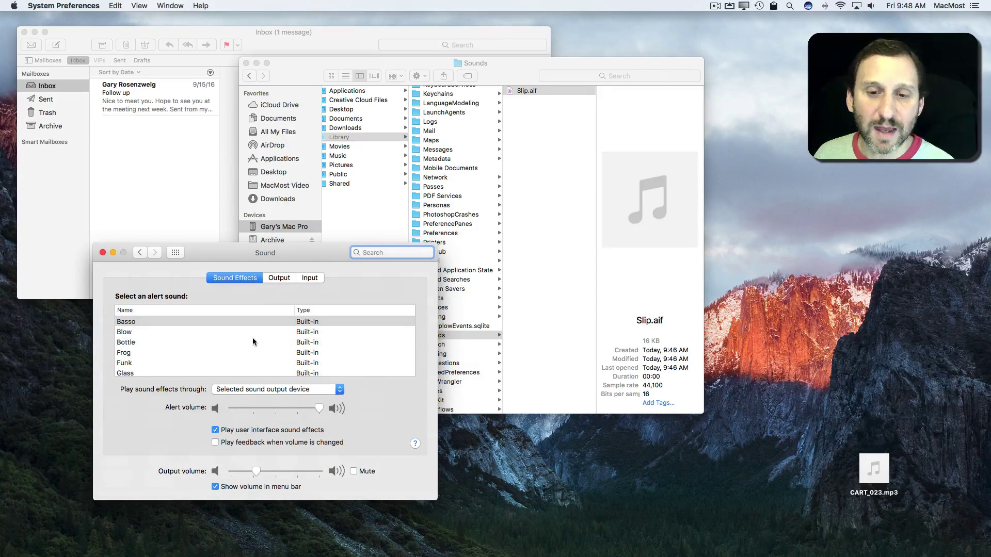
scroll(252, 338, down, 5)
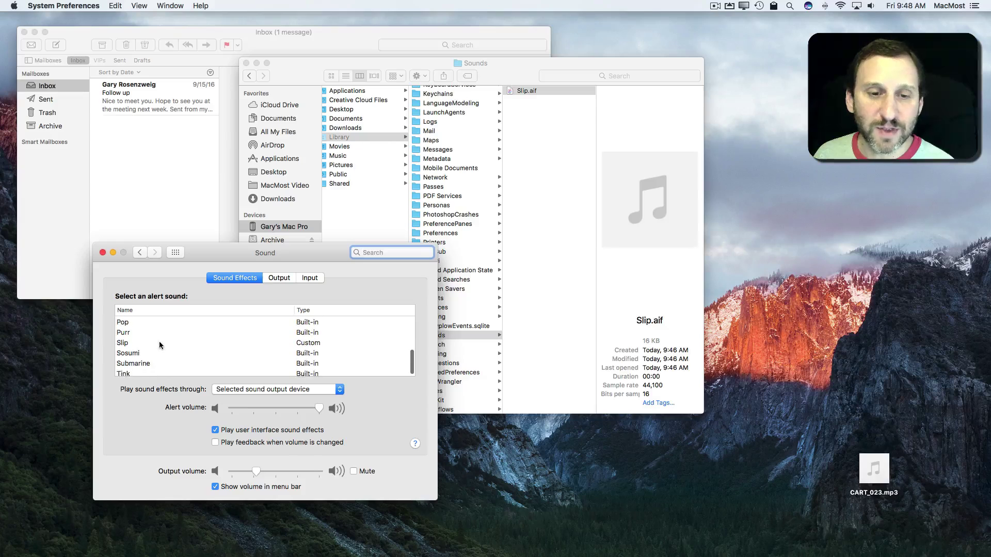
click(159, 342)
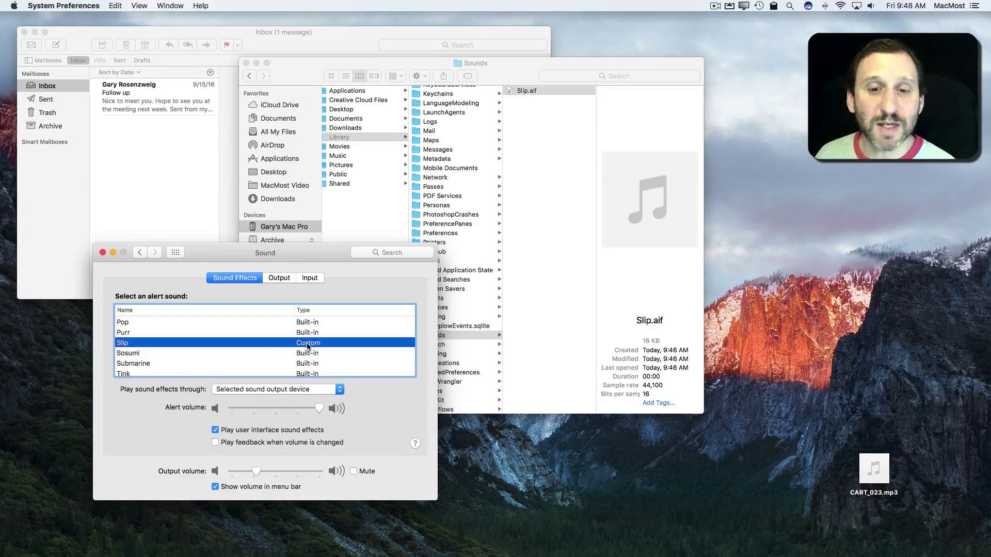
scroll(194, 330, up, 2)
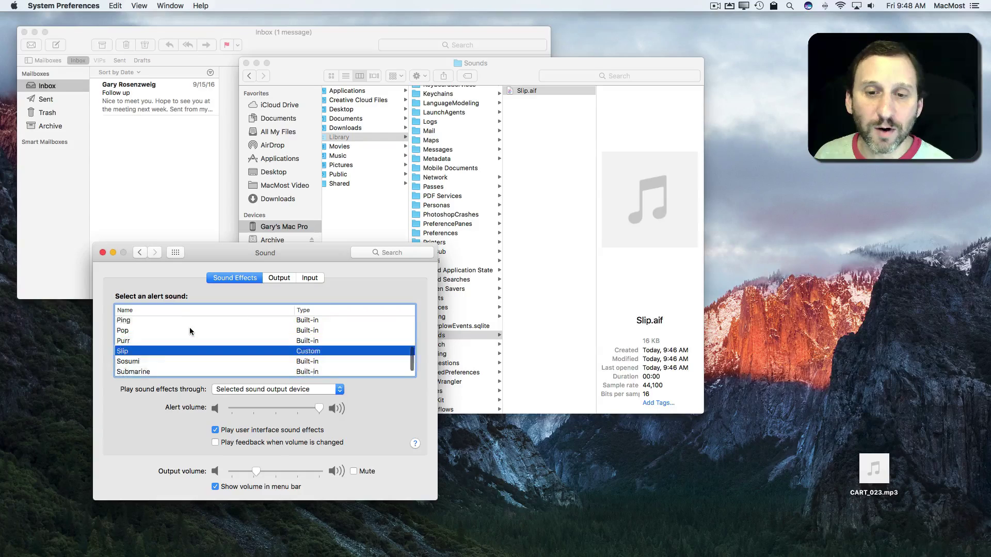
scroll(190, 327, up, 5)
click(140, 324)
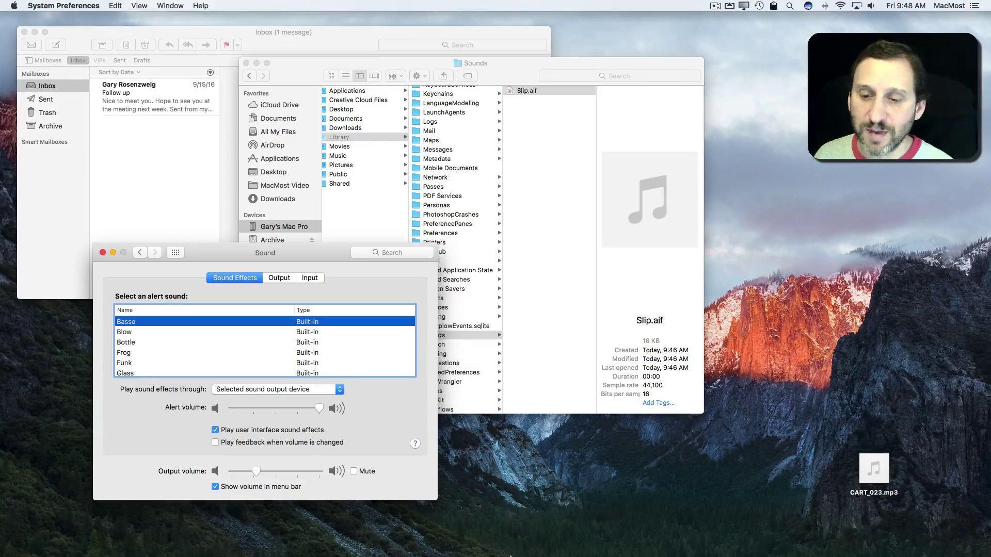
mouse_move(750, 536)
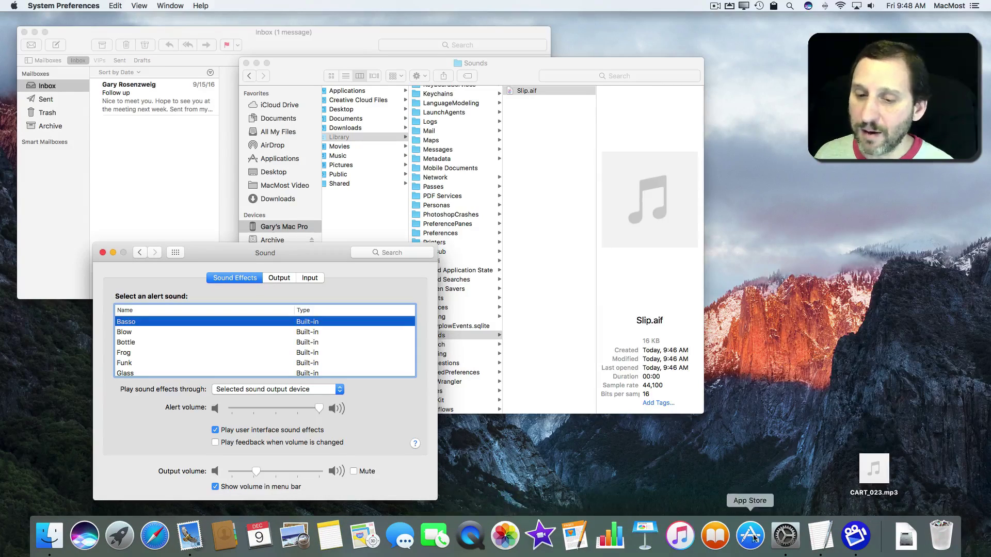
- Check Mail's General preferences new-message sound list, leaving it unchanged
click(190, 534)
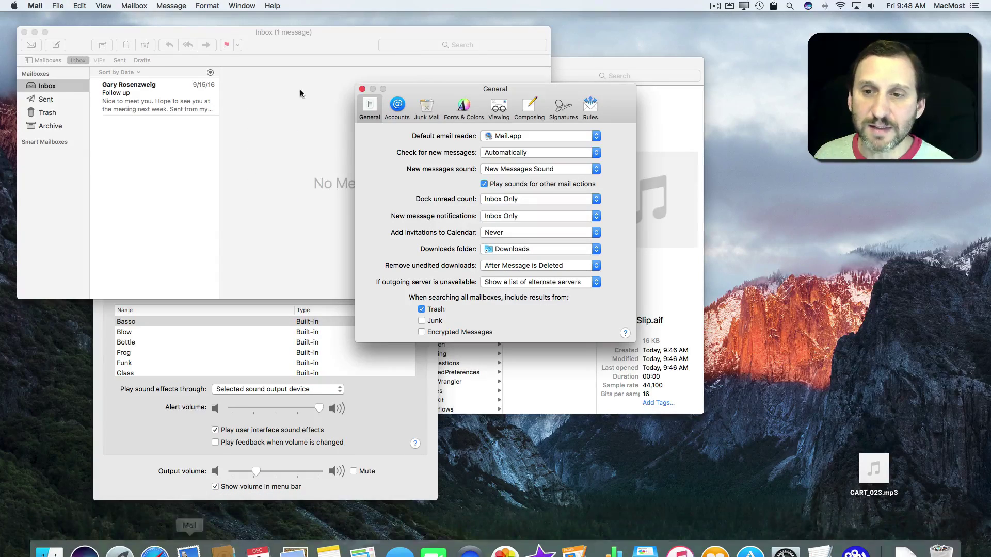
click(519, 169)
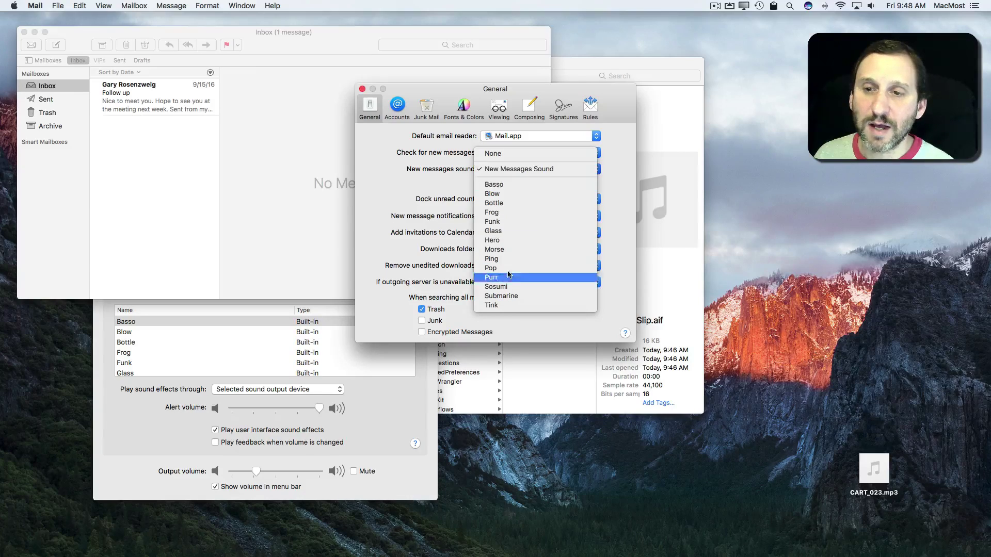
click(422, 165)
- Quit and relaunch Mail, then pick Slip as the New messages sound
click(35, 5)
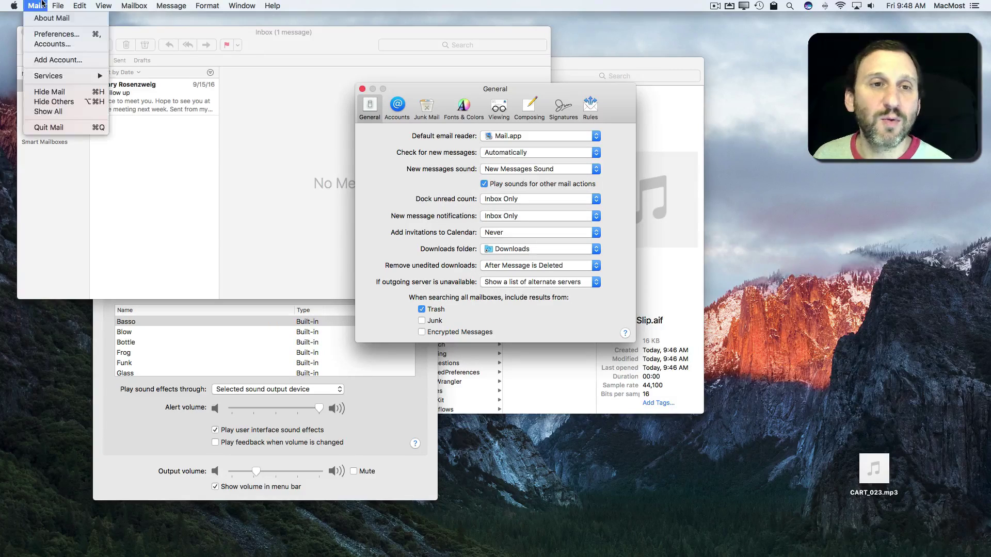
click(66, 131)
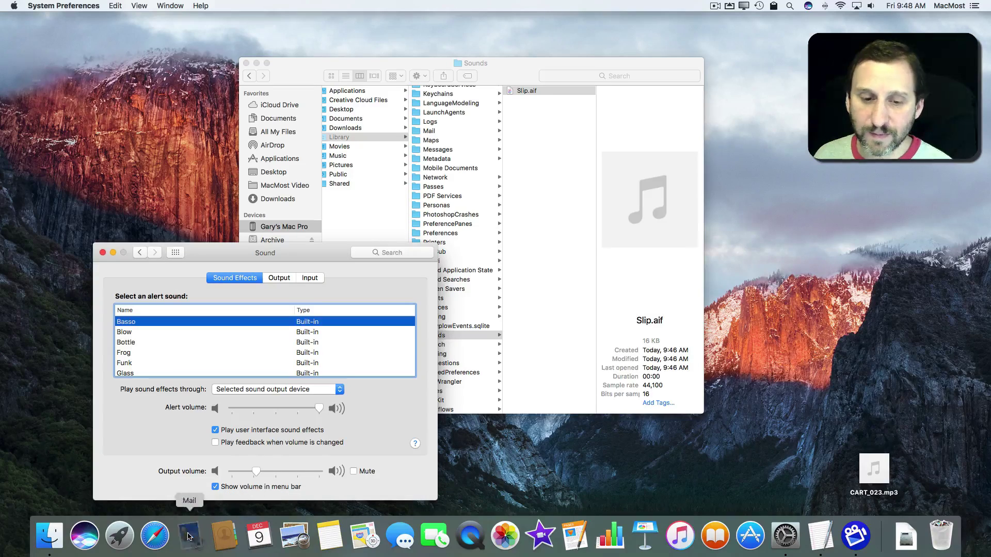
click(190, 536)
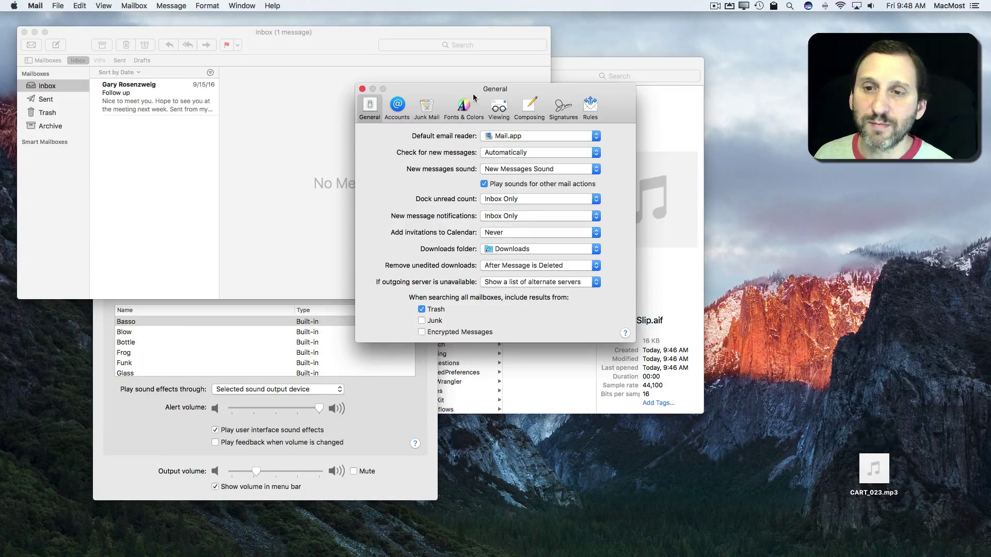
click(532, 170)
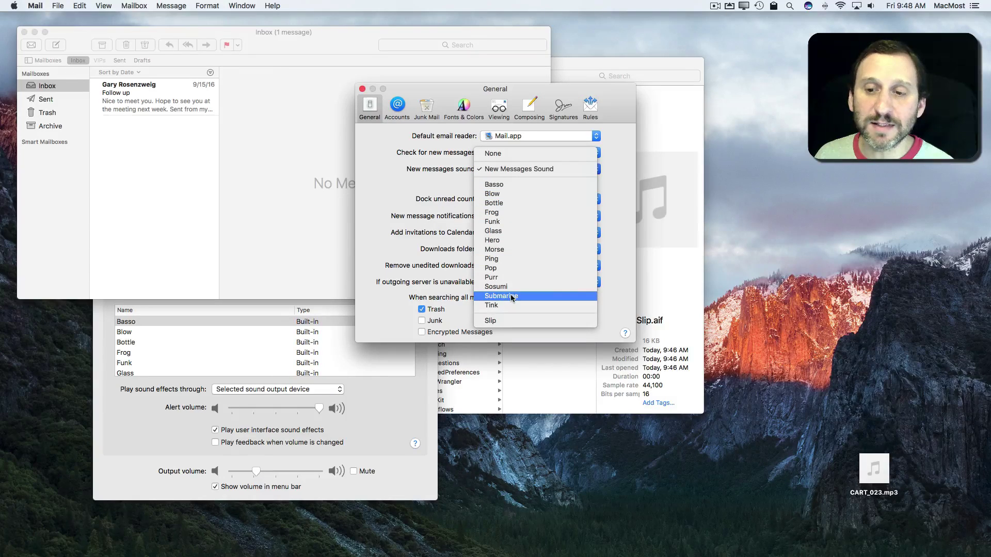
click(509, 322)
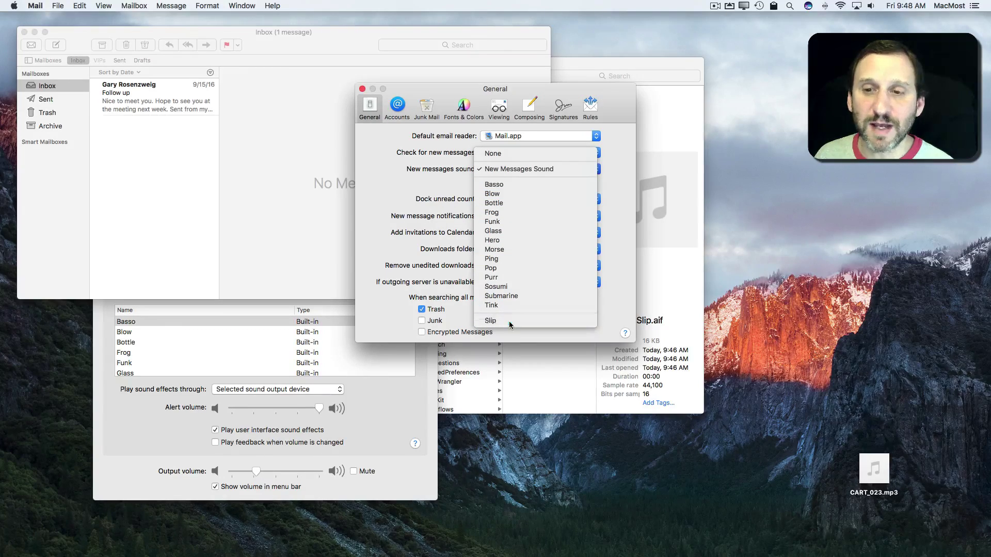